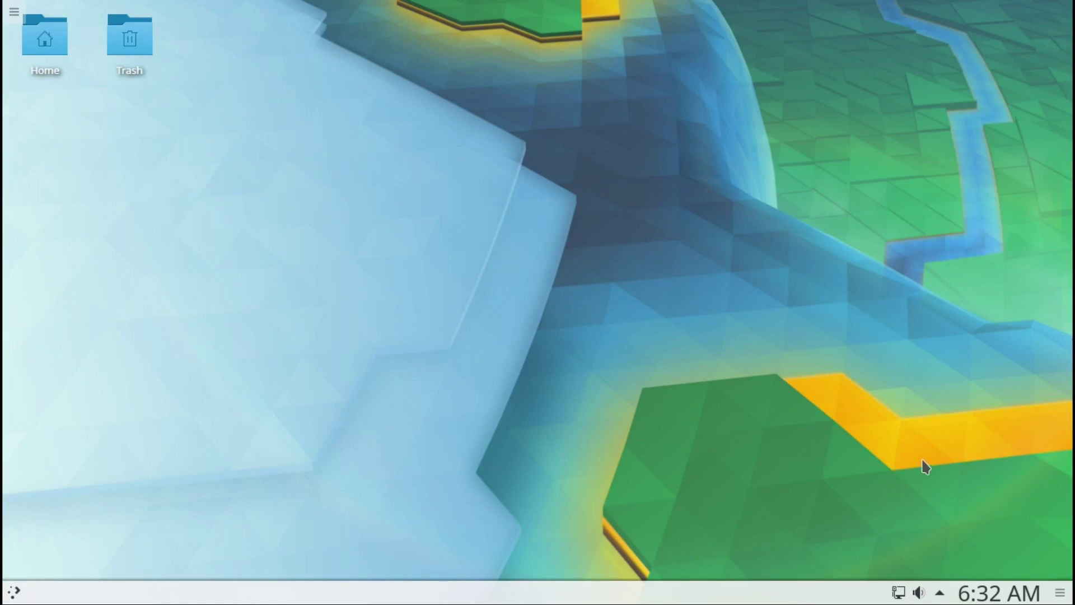
# Open Info Center from a Kickoff search to view Plasma 5.9.90 details, then close it
pyautogui.click(10, 591)
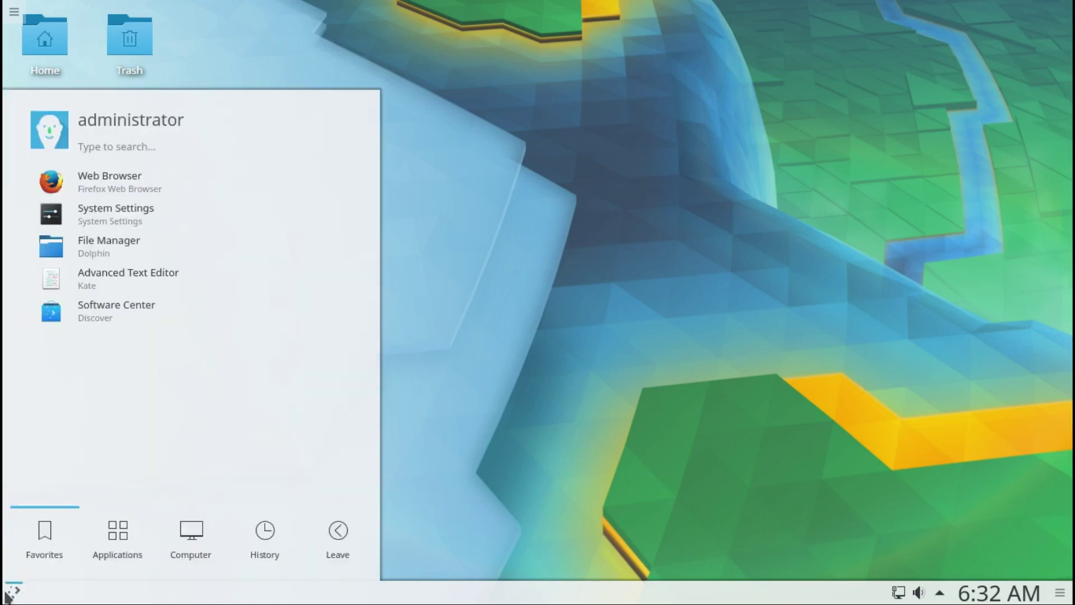
pyautogui.write('inf')
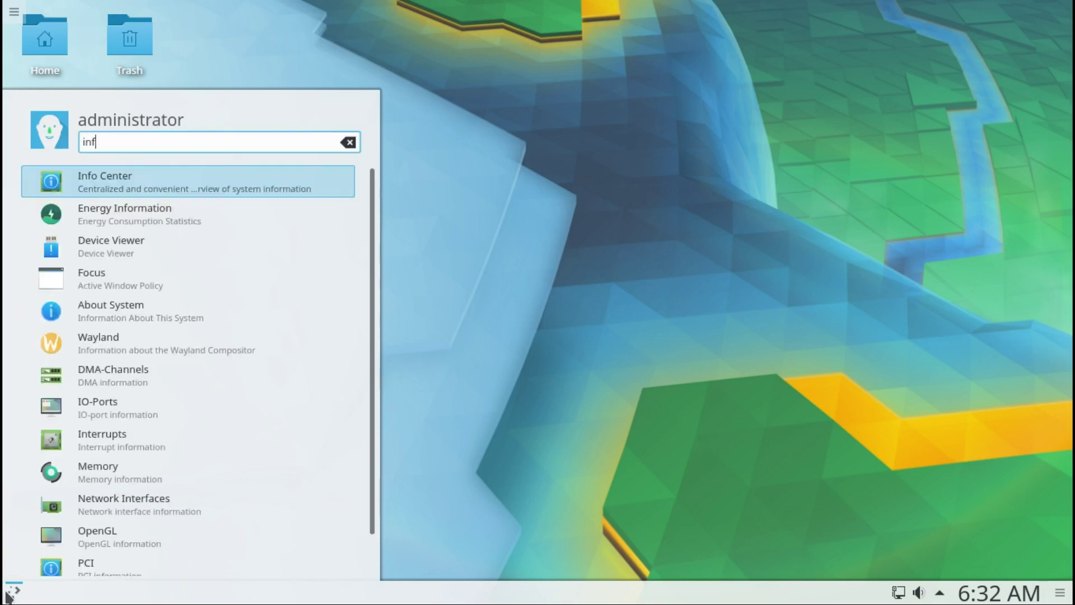
pyautogui.click(117, 180)
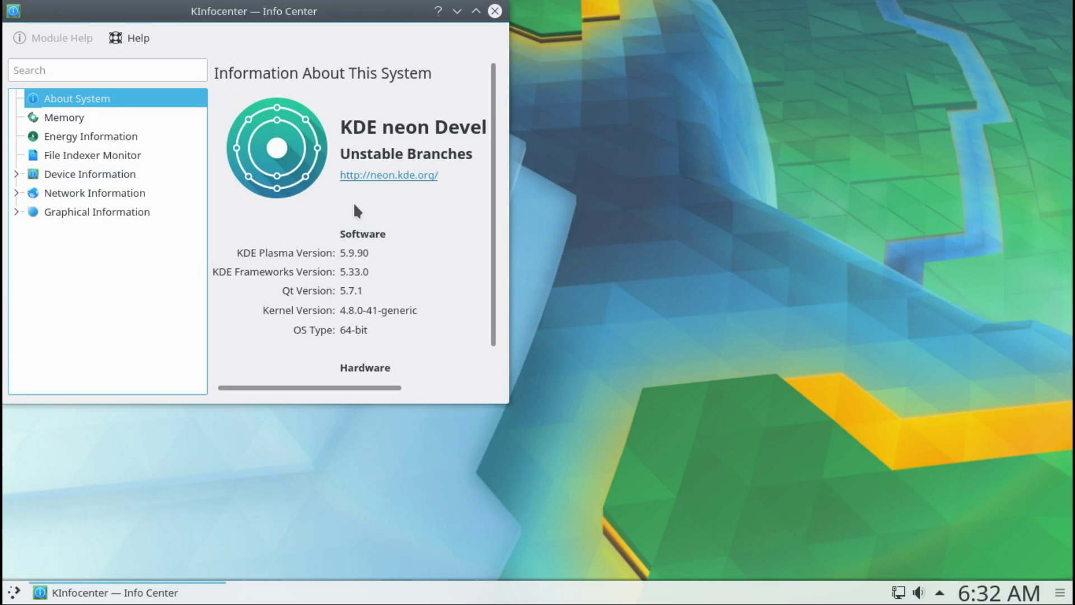
pyautogui.moveTo(372, 17)
pyautogui.mouseDown()
pyautogui.moveTo(772, 598)
pyautogui.moveTo(831, 344)
pyautogui.moveTo(805, 78)
pyautogui.mouseUp()
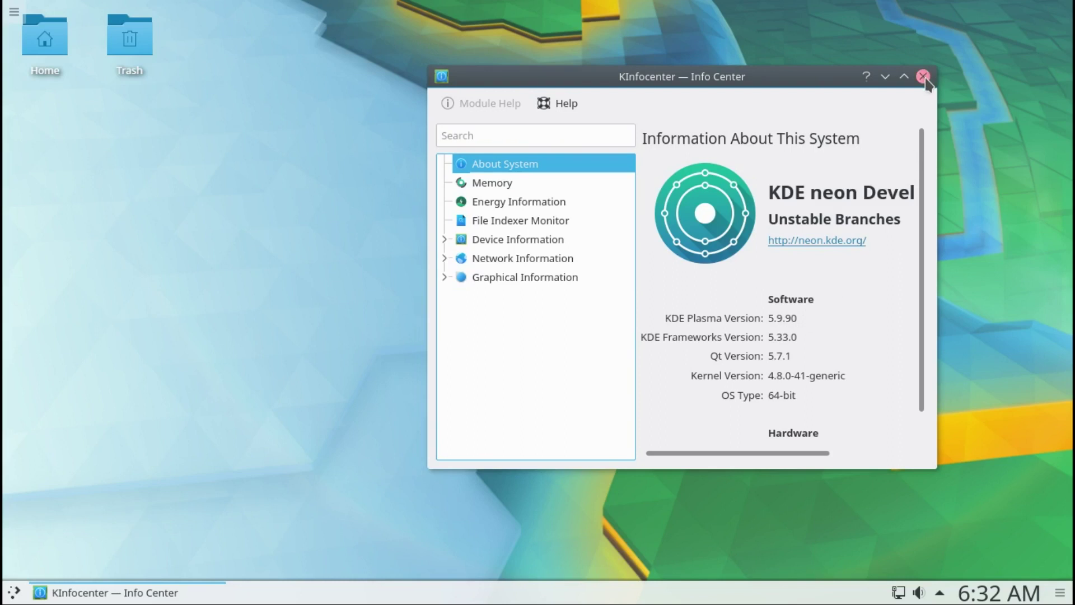
pyautogui.click(924, 76)
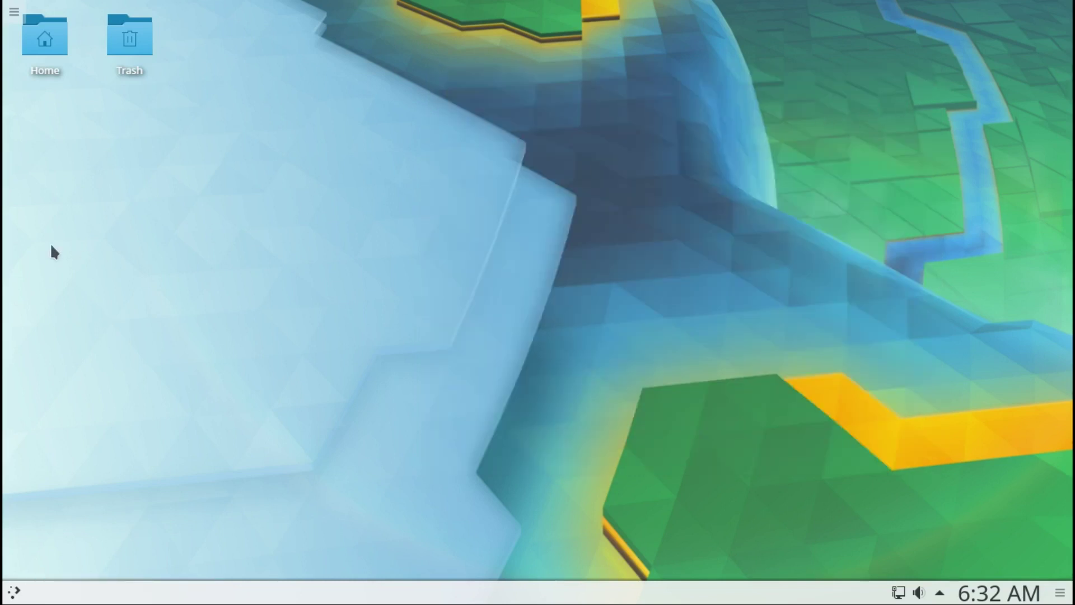
pyautogui.moveTo(130, 42)
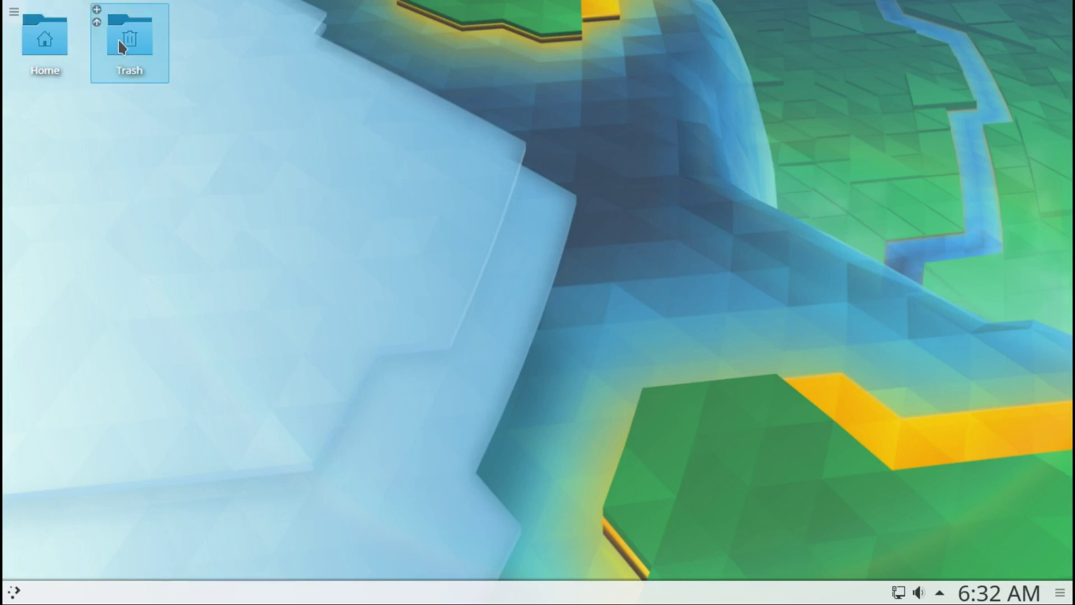
pyautogui.click(97, 11)
pyautogui.click(97, 12)
pyautogui.rightClick(234, 79)
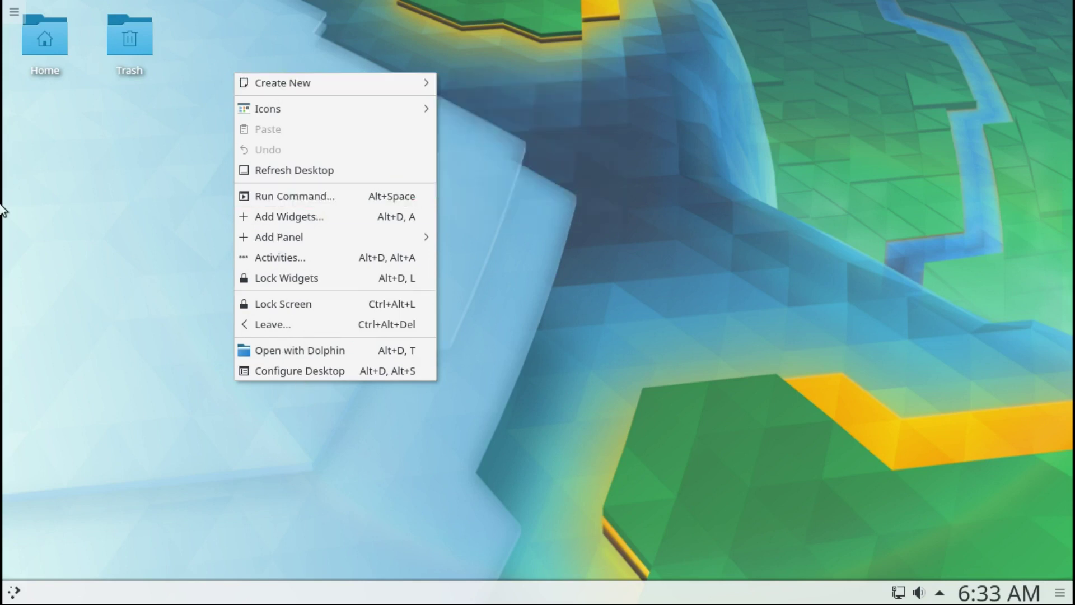
pyautogui.click(602, 321)
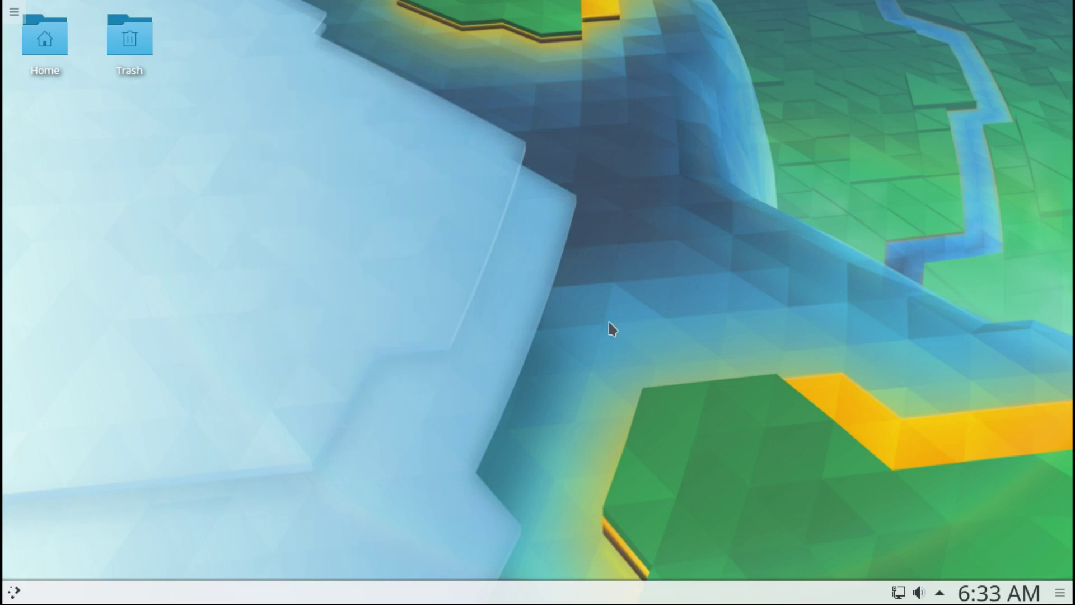
pyautogui.click(14, 14)
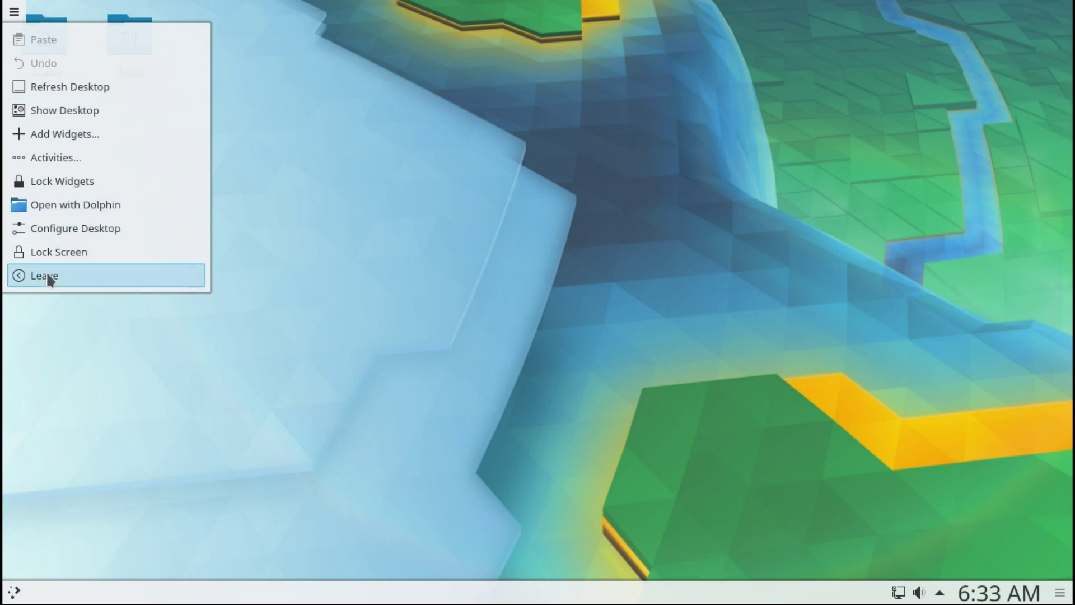
pyautogui.click(472, 317)
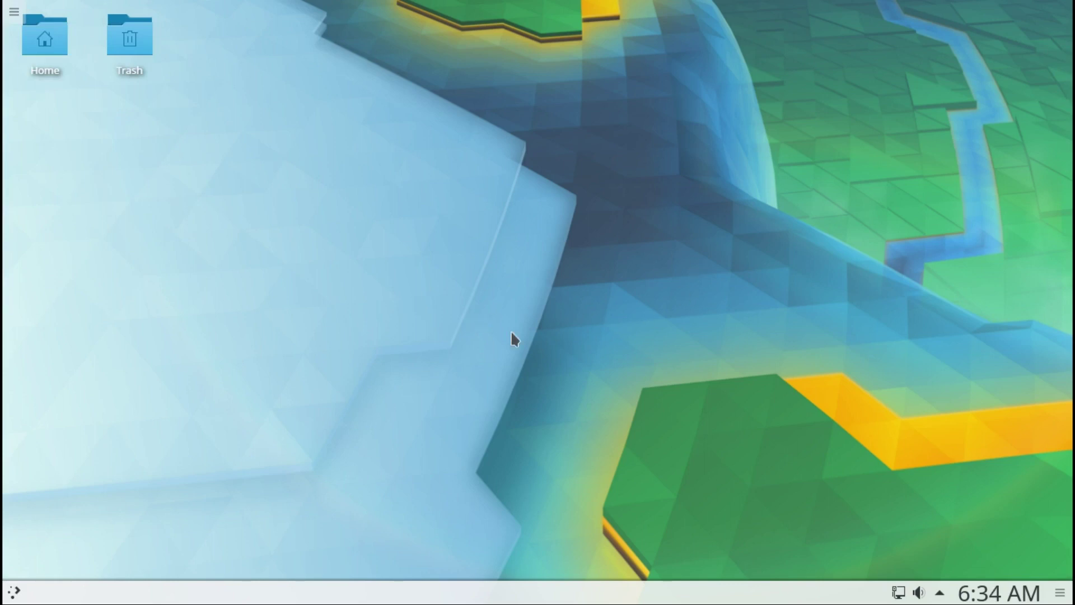
pyautogui.click(1061, 593)
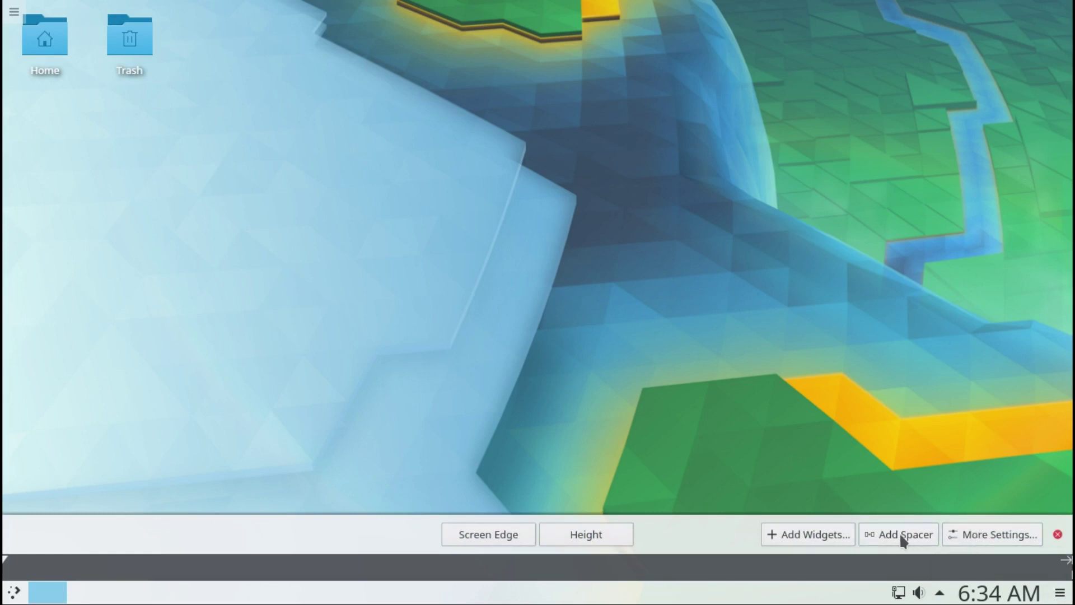
pyautogui.click(816, 523)
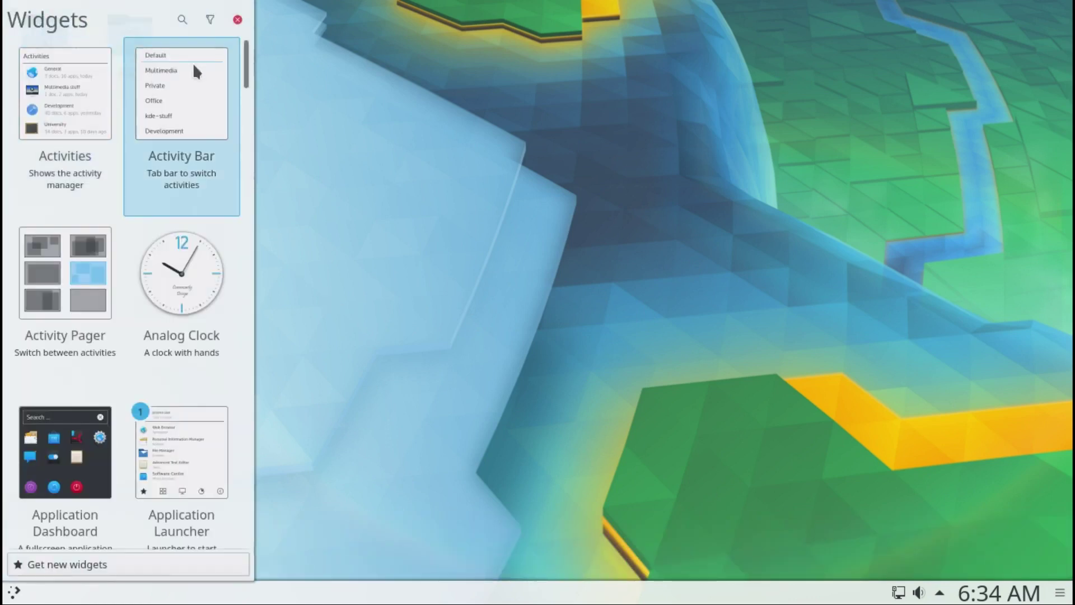
pyautogui.moveTo(246, 65)
pyautogui.mouseDown()
pyautogui.moveTo(264, 344)
pyautogui.moveTo(264, 483)
pyautogui.moveTo(251, 538)
pyautogui.mouseUp()
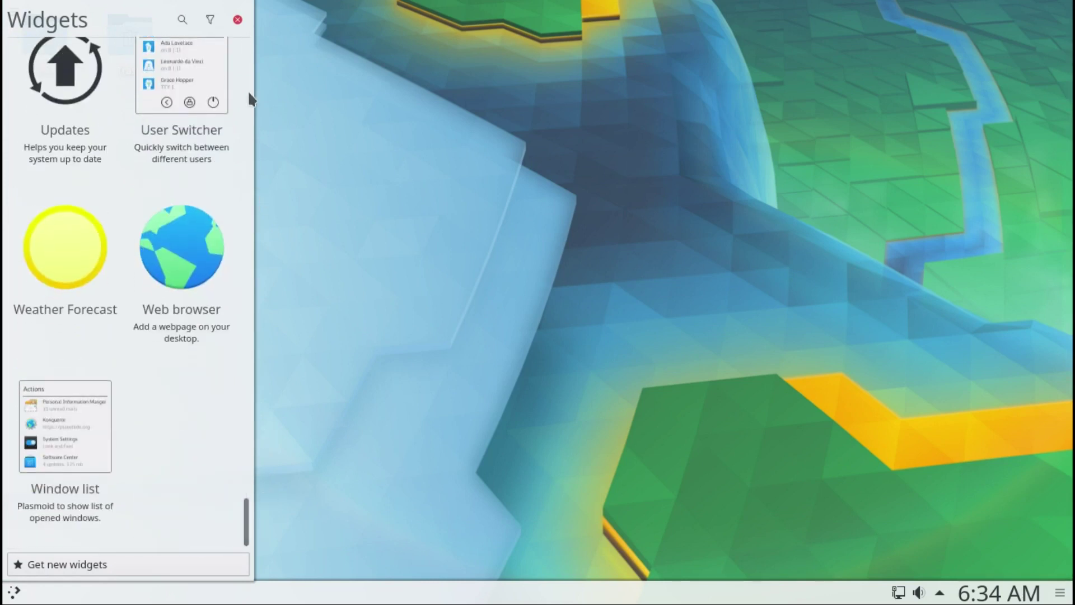
pyautogui.click(238, 18)
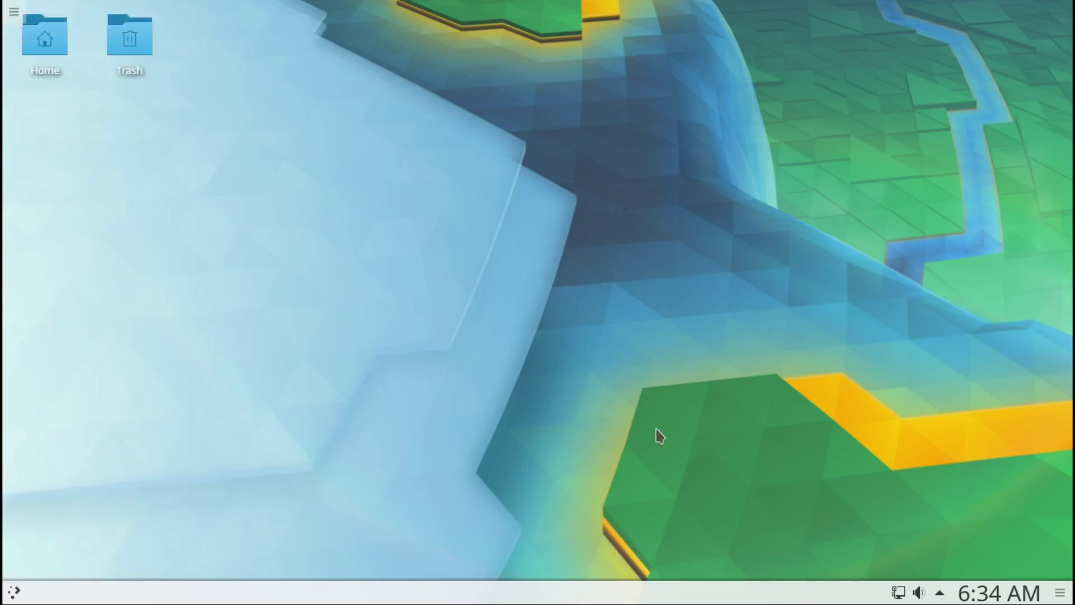
# Check the month calendar, tray notifications and per-application audio volume popups
pyautogui.moveTo(999, 593)
pyautogui.click(993, 596)
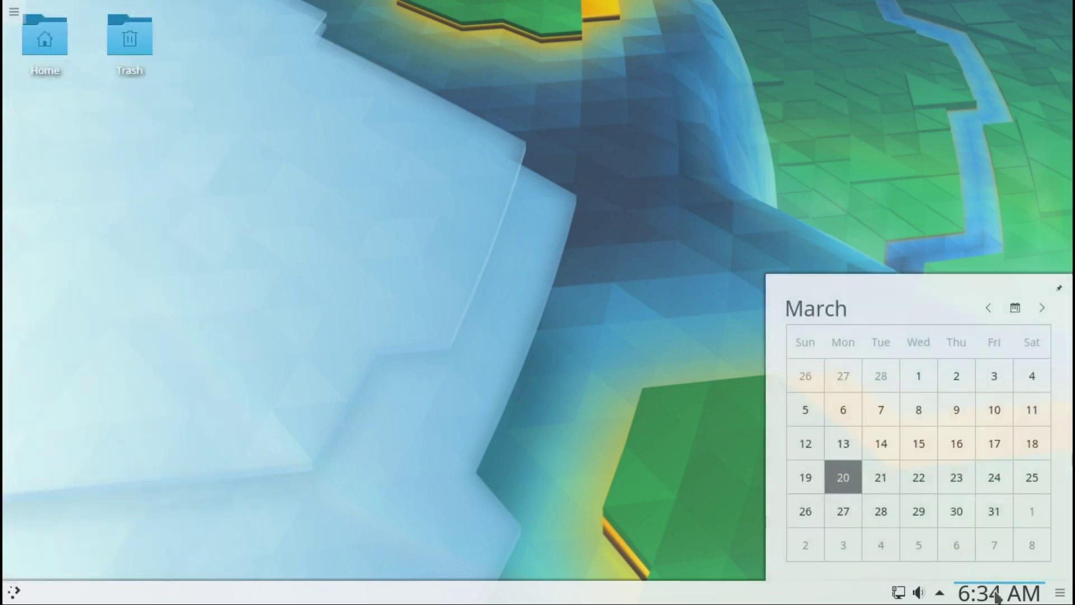
pyautogui.click(941, 594)
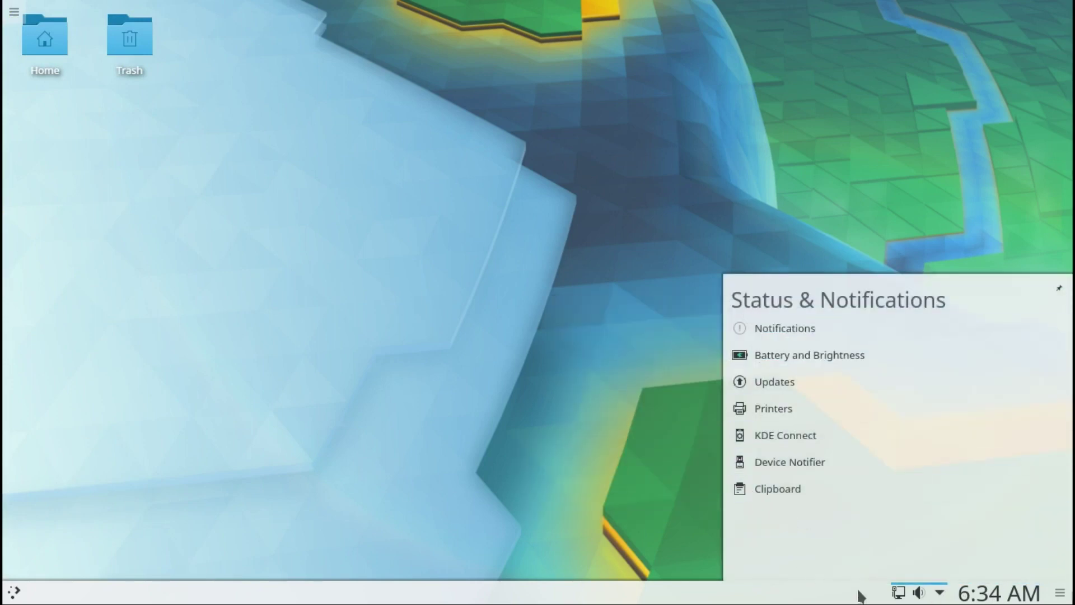
pyautogui.click(920, 594)
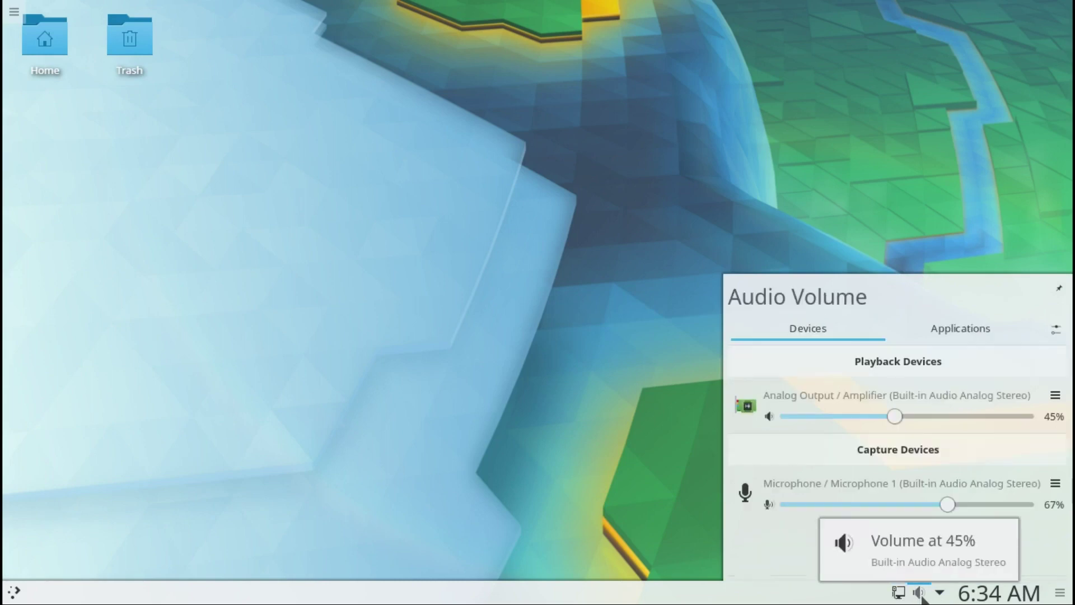
pyautogui.click(944, 331)
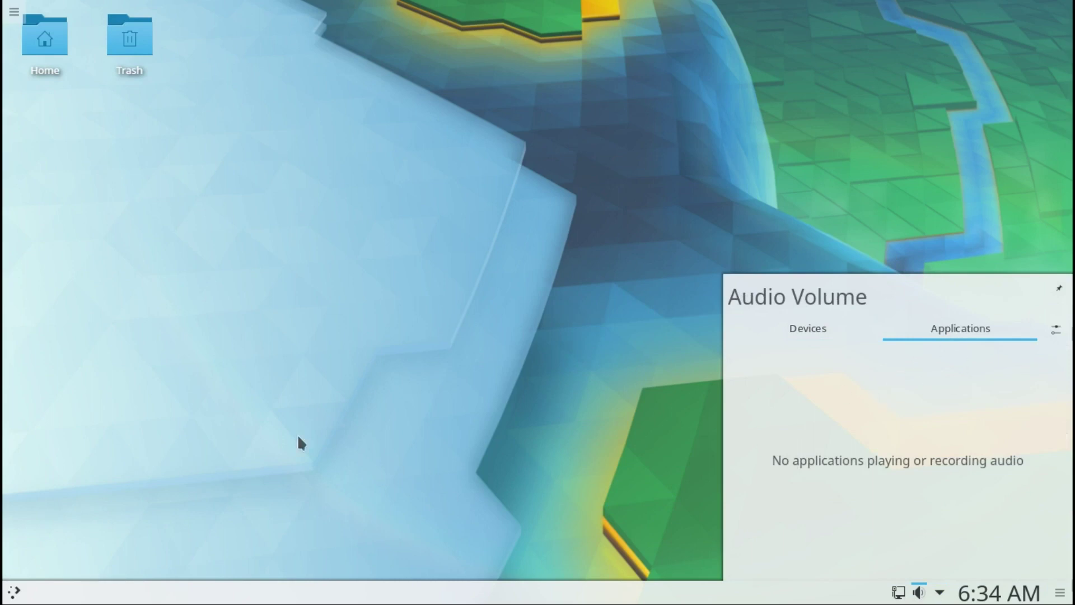
pyautogui.click(11, 594)
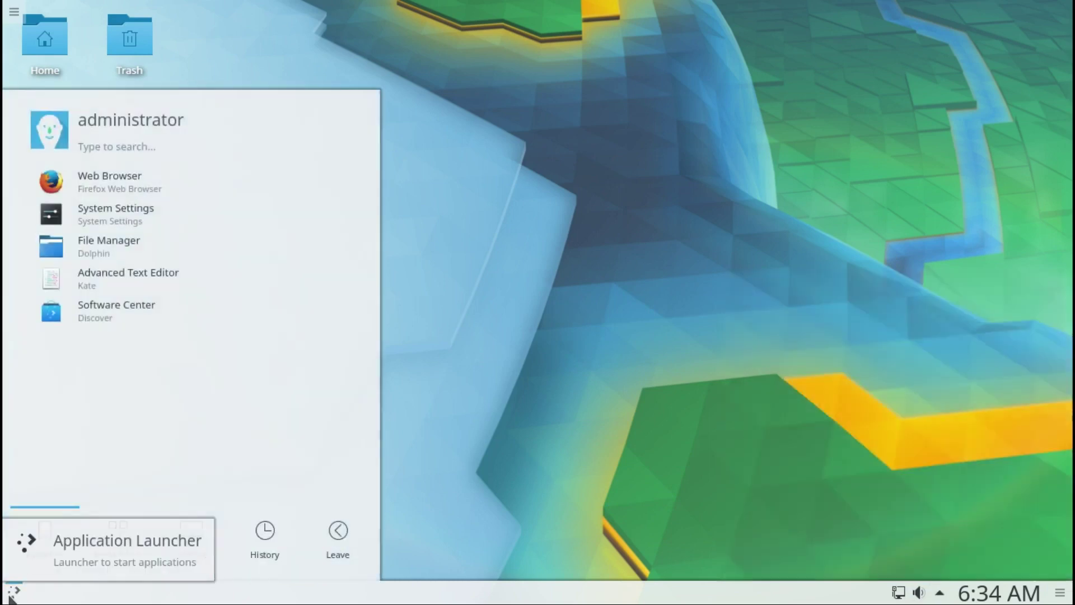
# Launch Firefox from the launcher and go to youtube.com
pyautogui.click(99, 182)
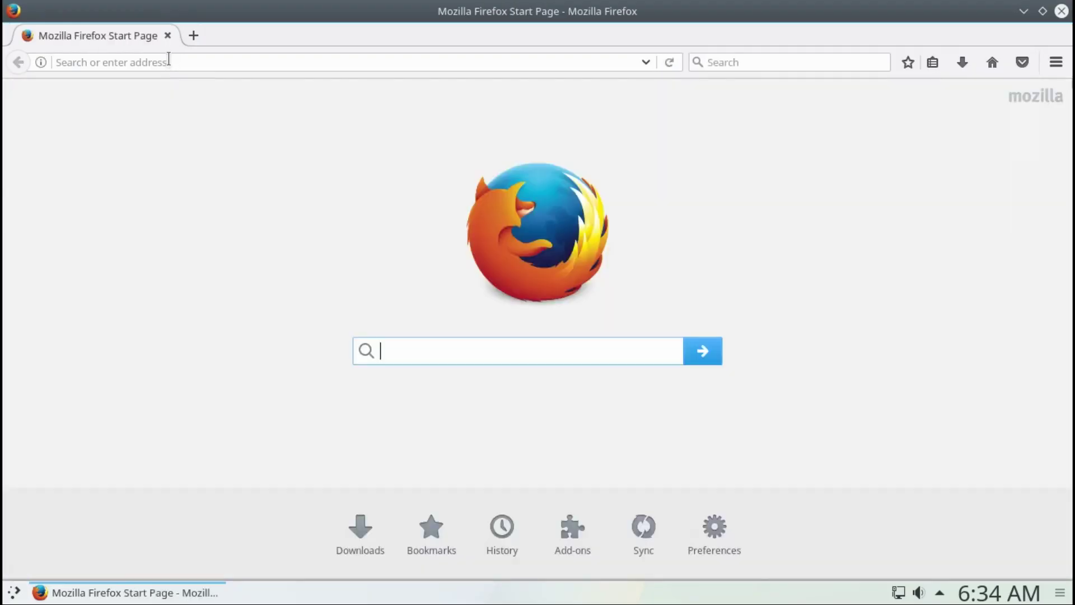
pyautogui.click(169, 60)
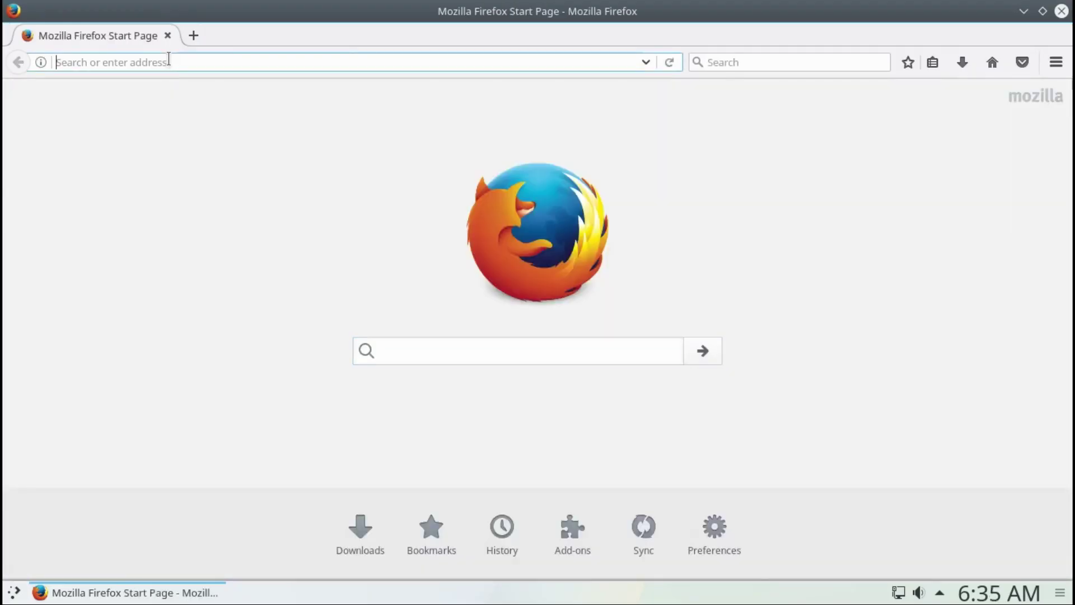
pyautogui.write('youtub')
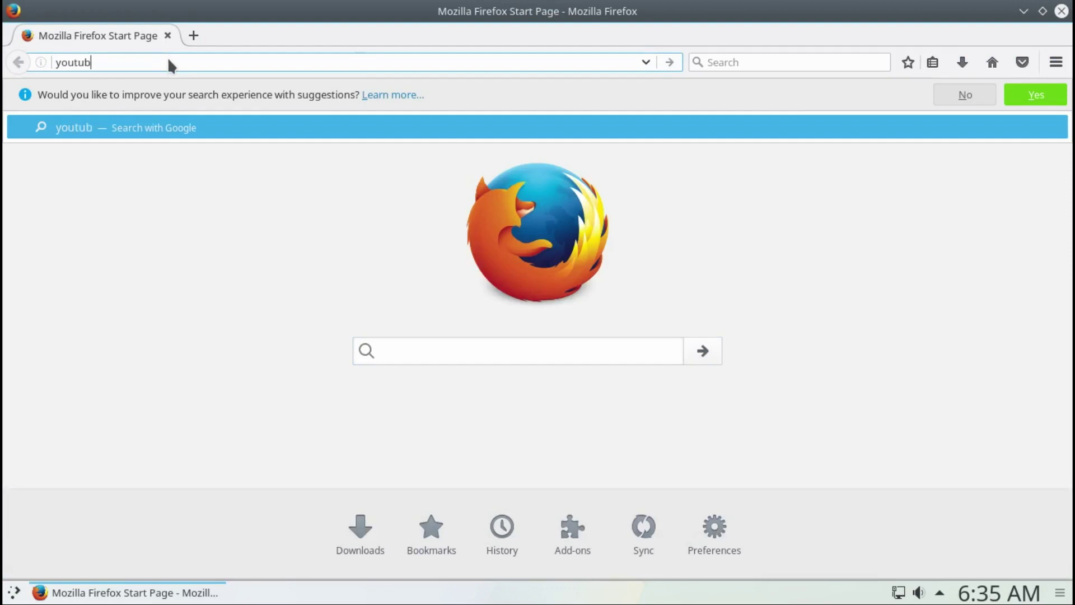
pyautogui.write('e.com')
pyautogui.press('Return')
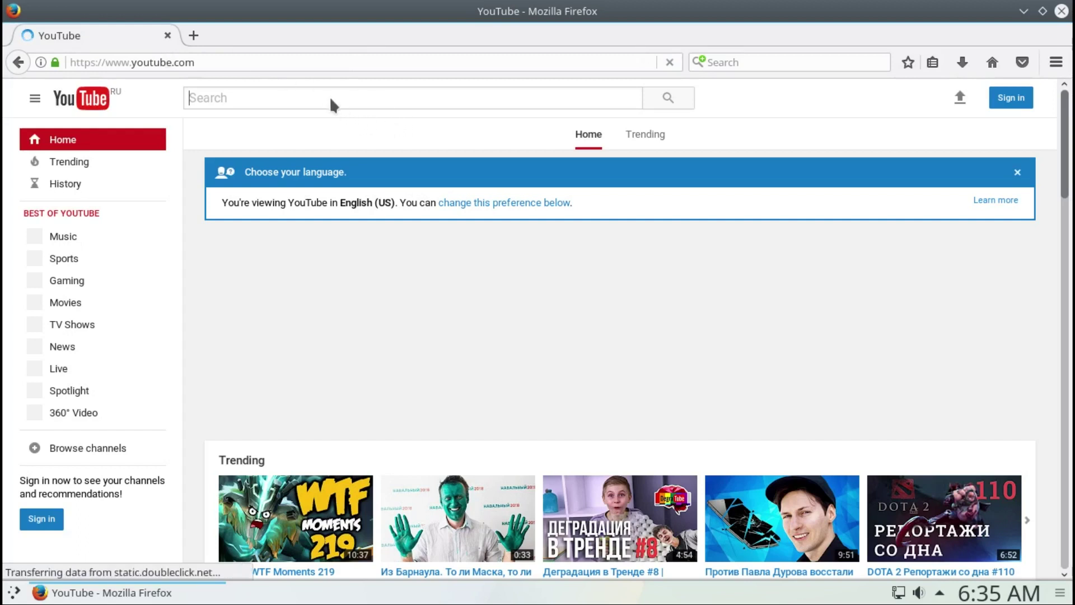
# Search YouTube for 'whackhead simpson prank calls', play the bmw video, and show the volume controls
pyautogui.click(327, 98)
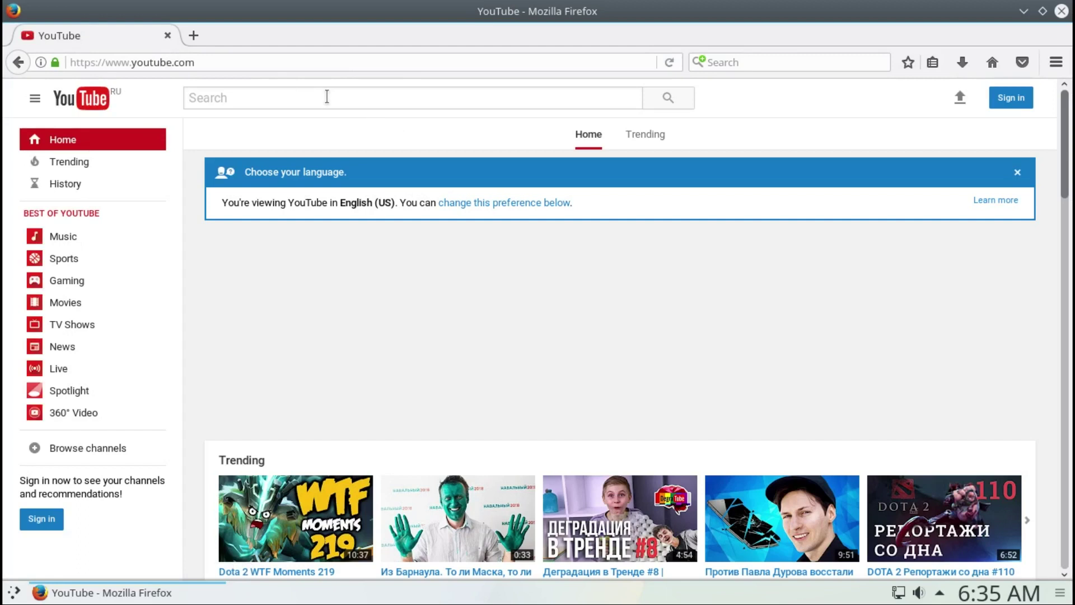
pyautogui.write('wack')
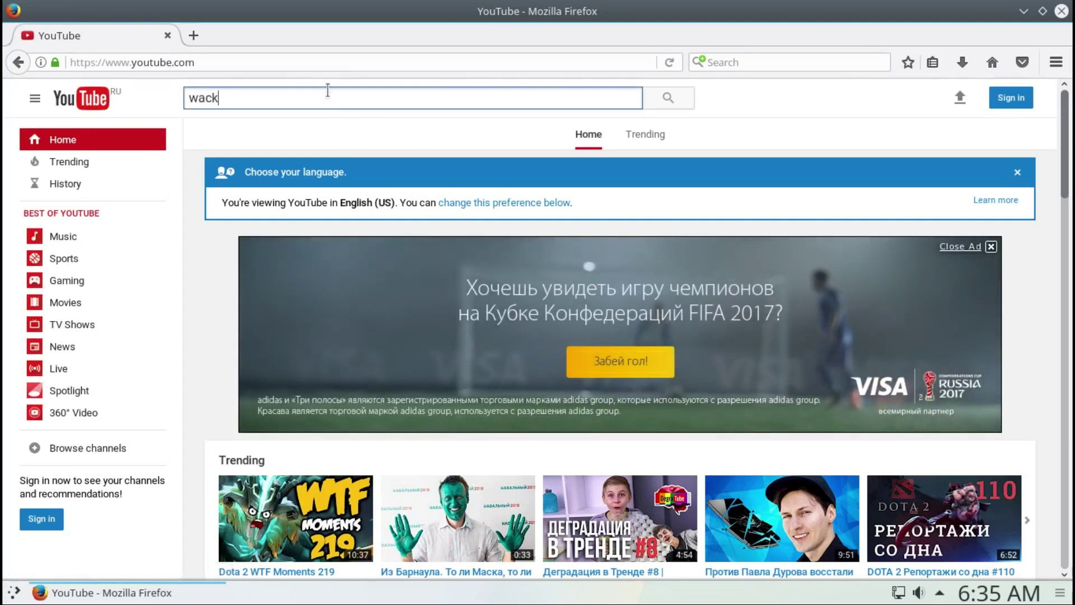
pyautogui.write('head')
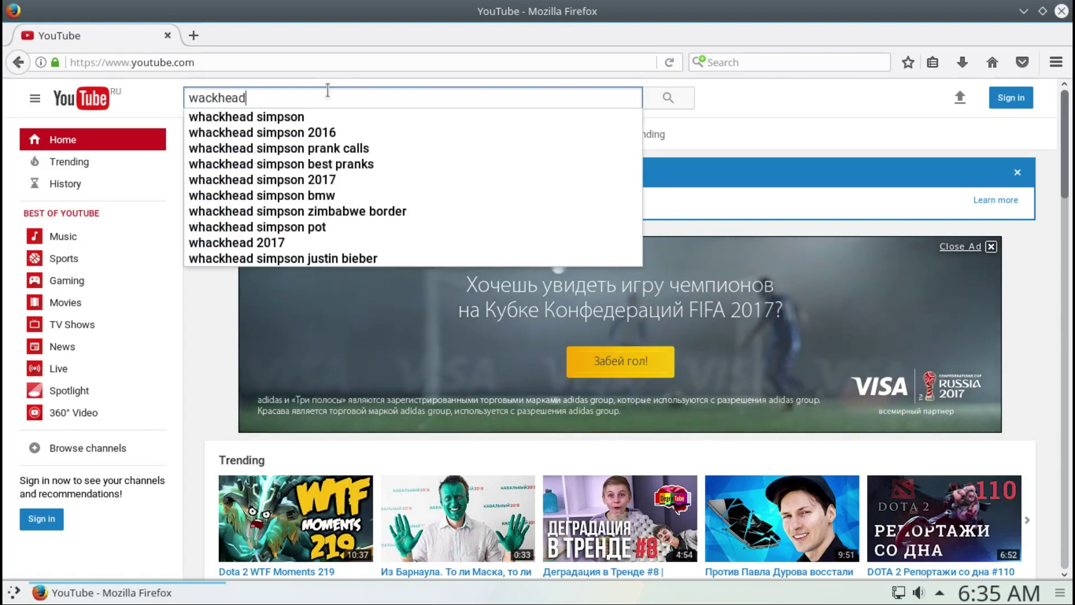
pyautogui.click(329, 156)
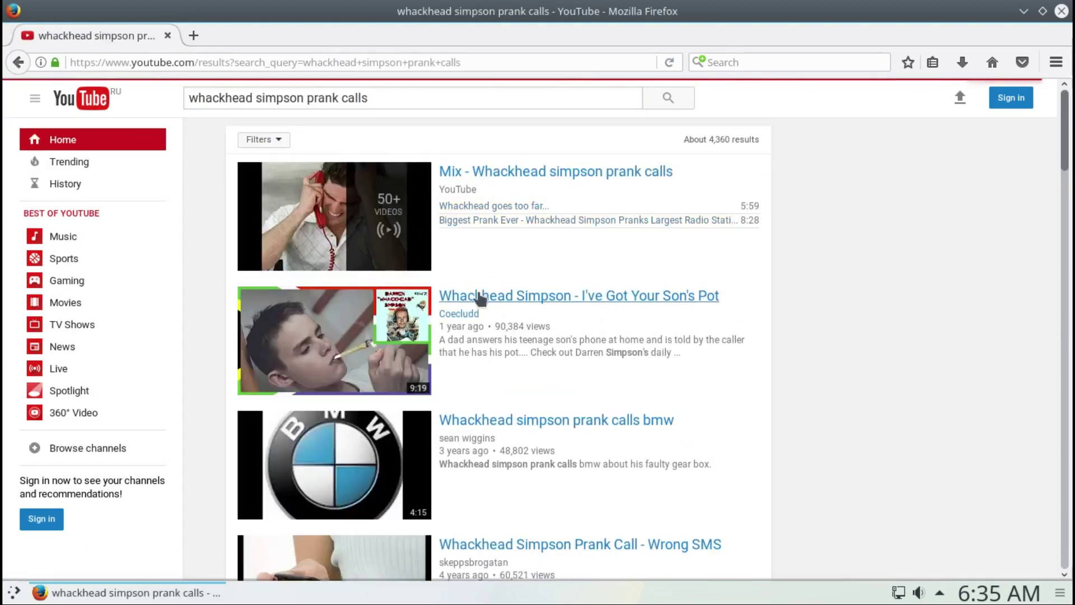
pyautogui.click(521, 425)
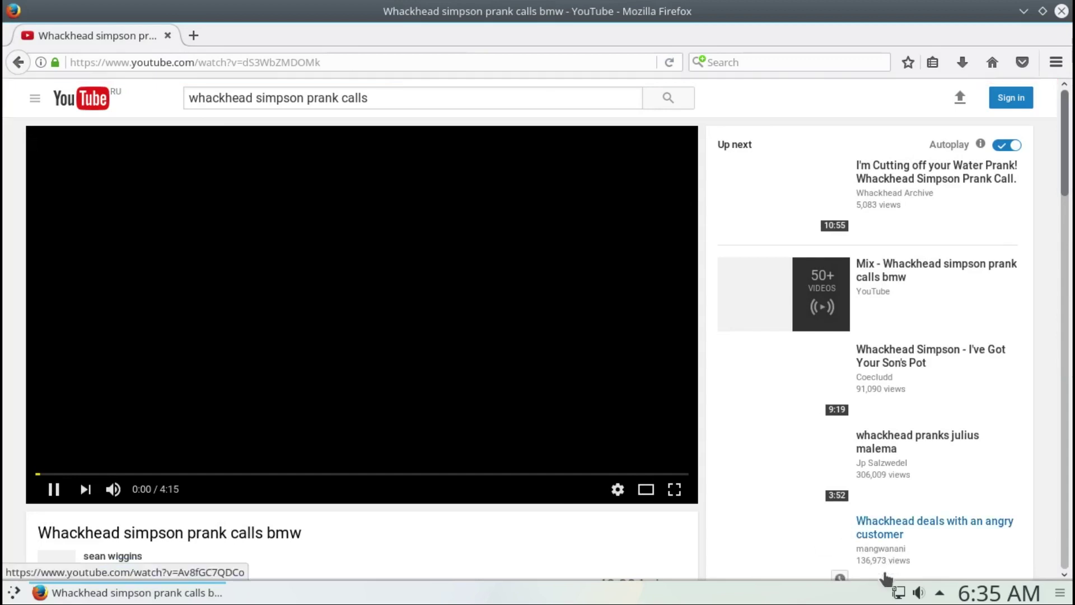
pyautogui.scroll(-2, 921, 595)
pyautogui.click(922, 595)
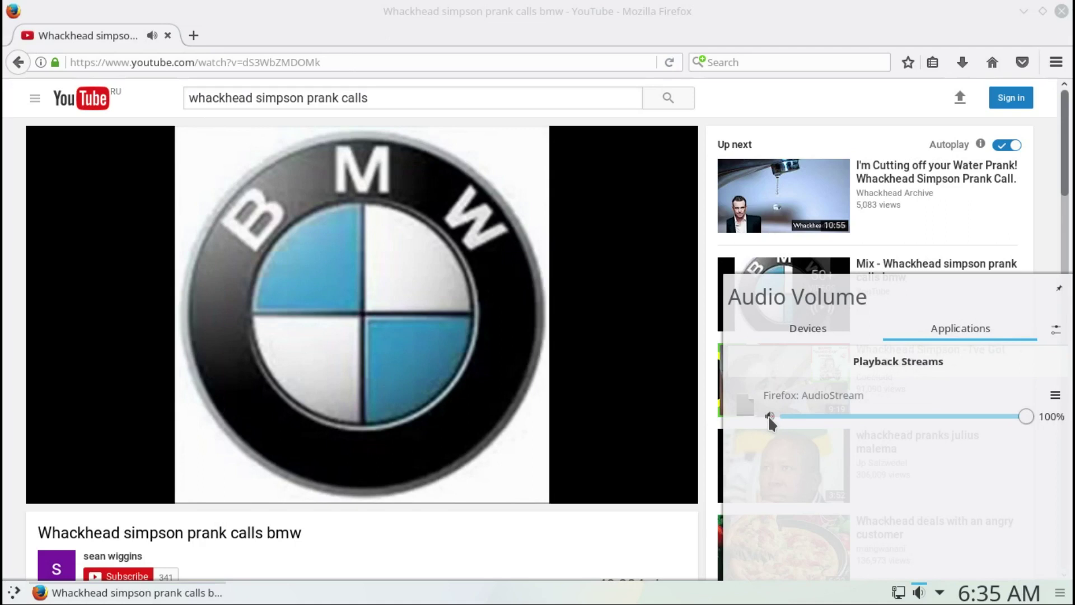
# Mute Firefox's stream through its options menu in the Audio Volume popup
pyautogui.click(1056, 396)
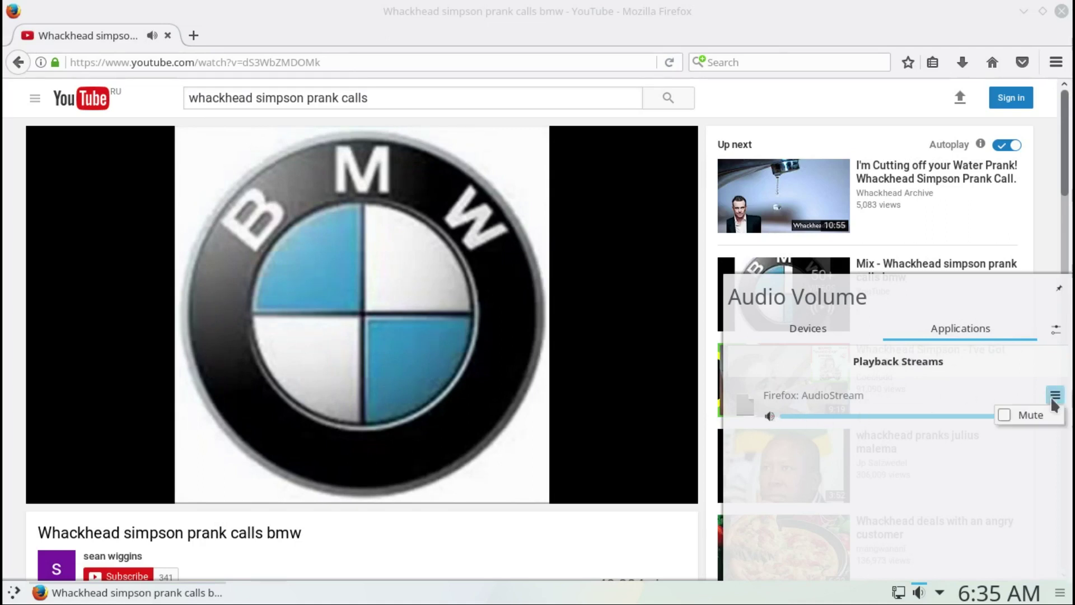
pyautogui.click(1025, 416)
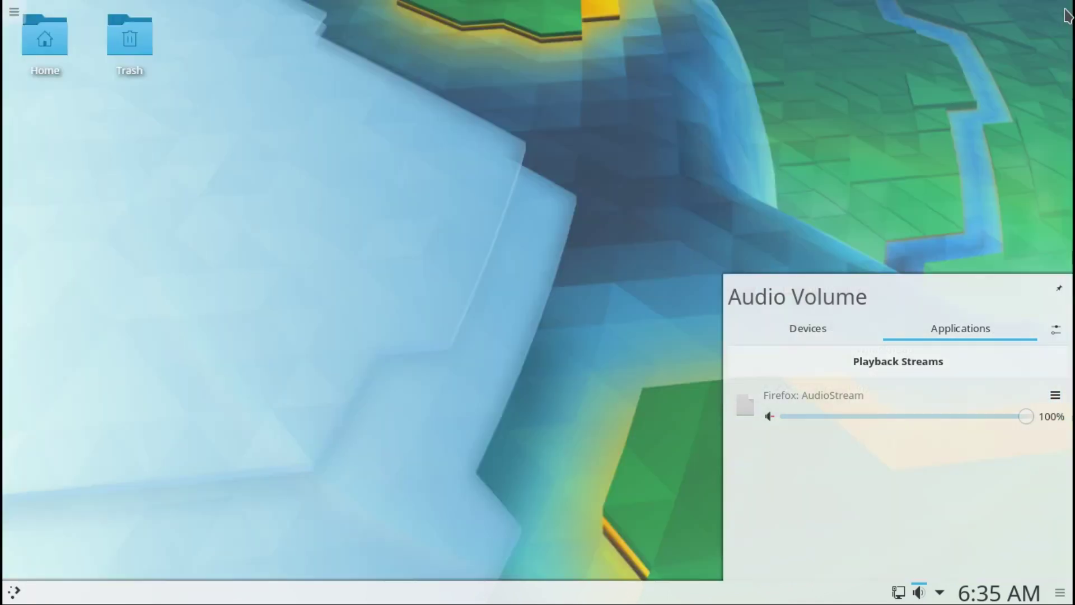
# Close Firefox, dismiss the volume popup and taskbar menu, and reopen the launcher
pyautogui.click(1061, 11)
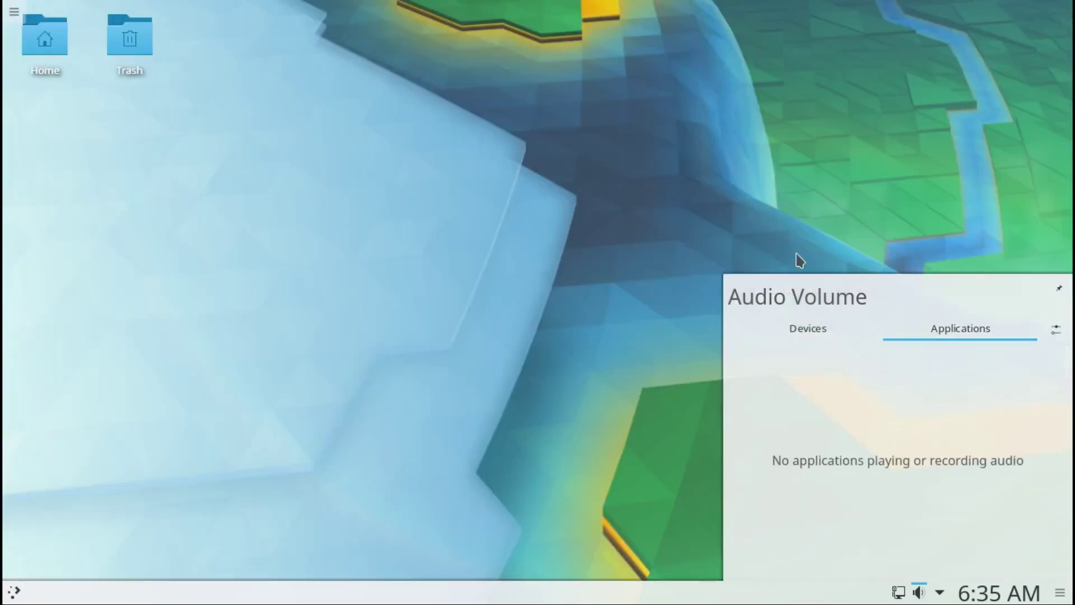
pyautogui.click(541, 432)
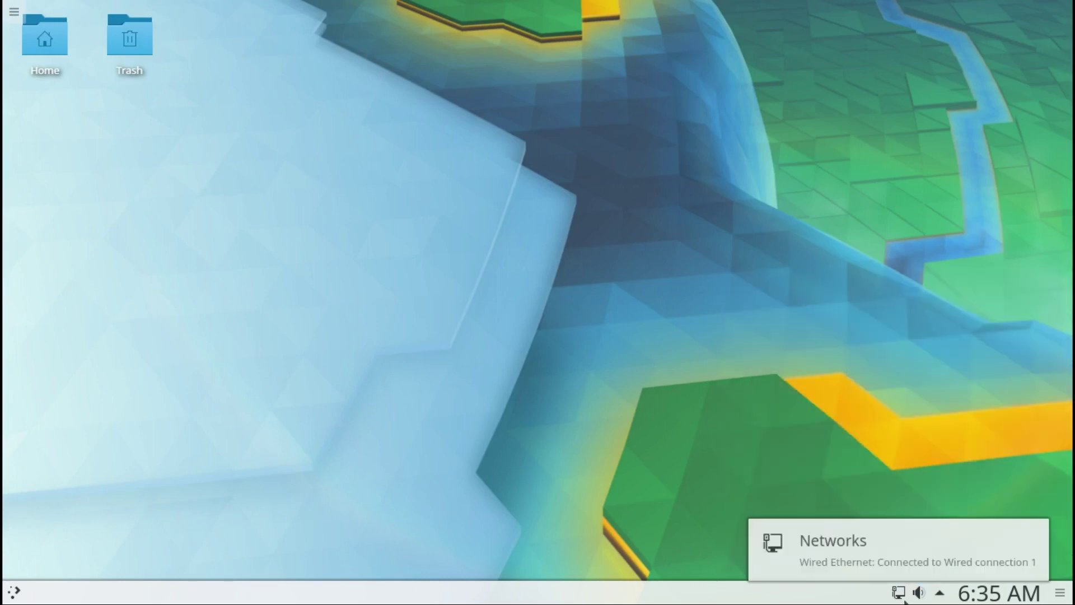
pyautogui.rightClick(732, 591)
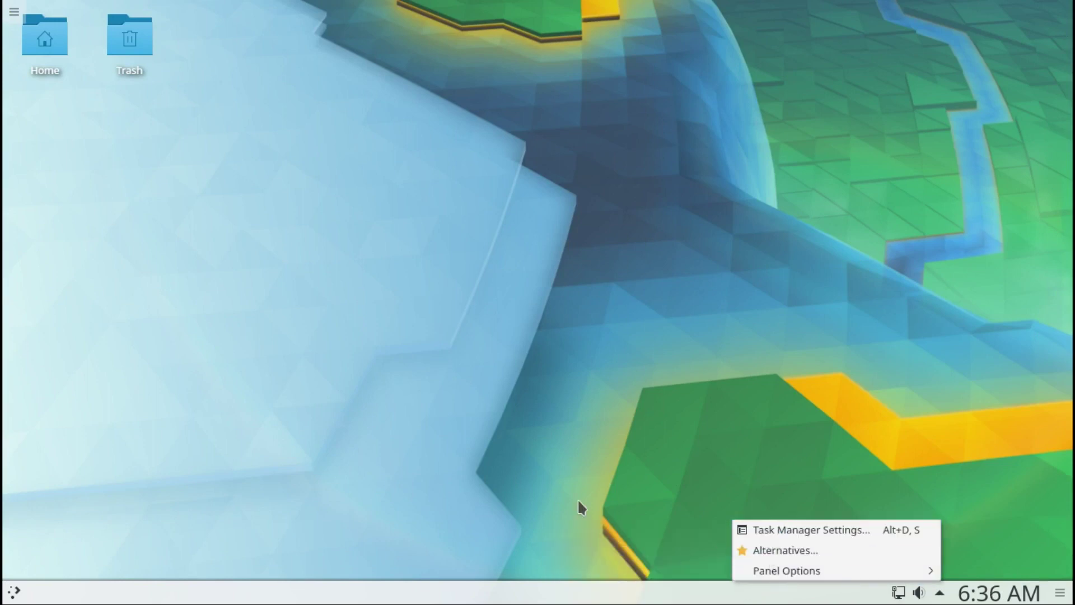
pyautogui.click(449, 473)
pyautogui.click(15, 593)
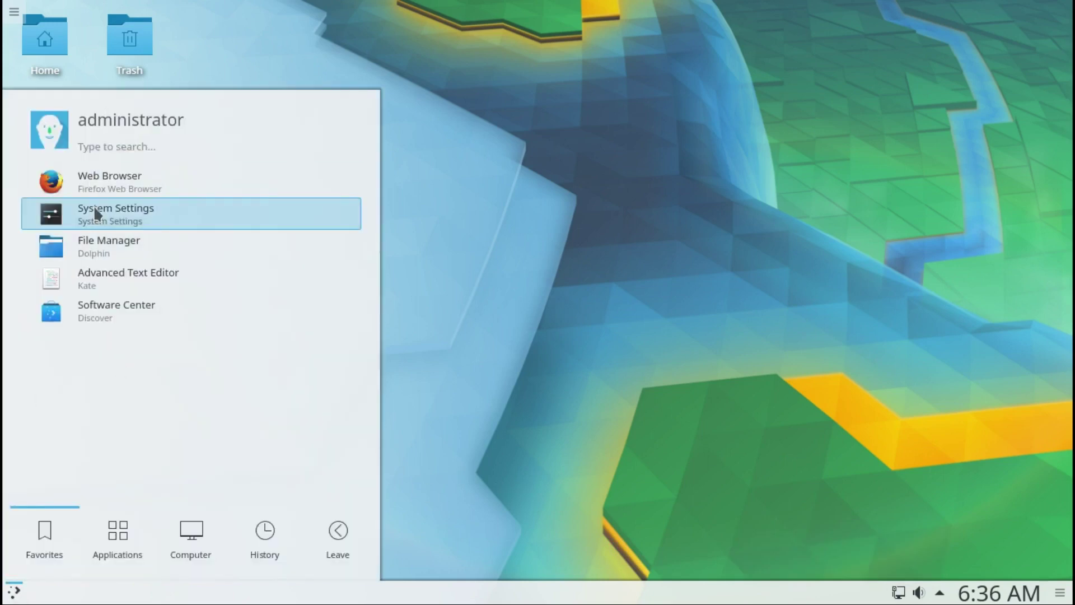
# Open Dolphin on the Home folder from the favourites, then close it
pyautogui.click(96, 243)
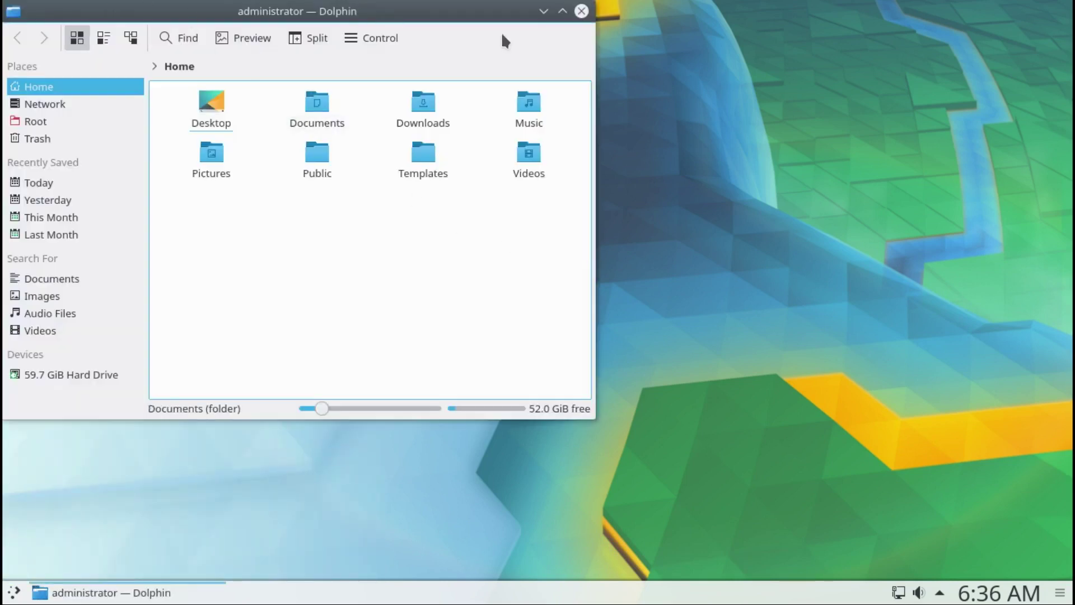
pyautogui.click(582, 12)
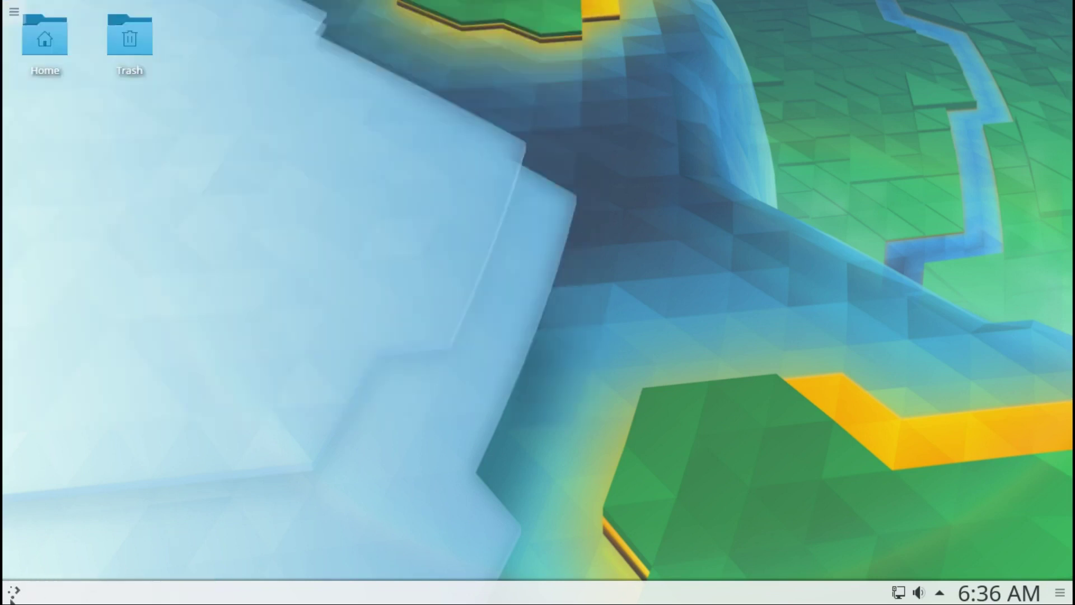
# Launch Discover from Kickoff and search its Applications category for 'kden'
pyautogui.click(14, 593)
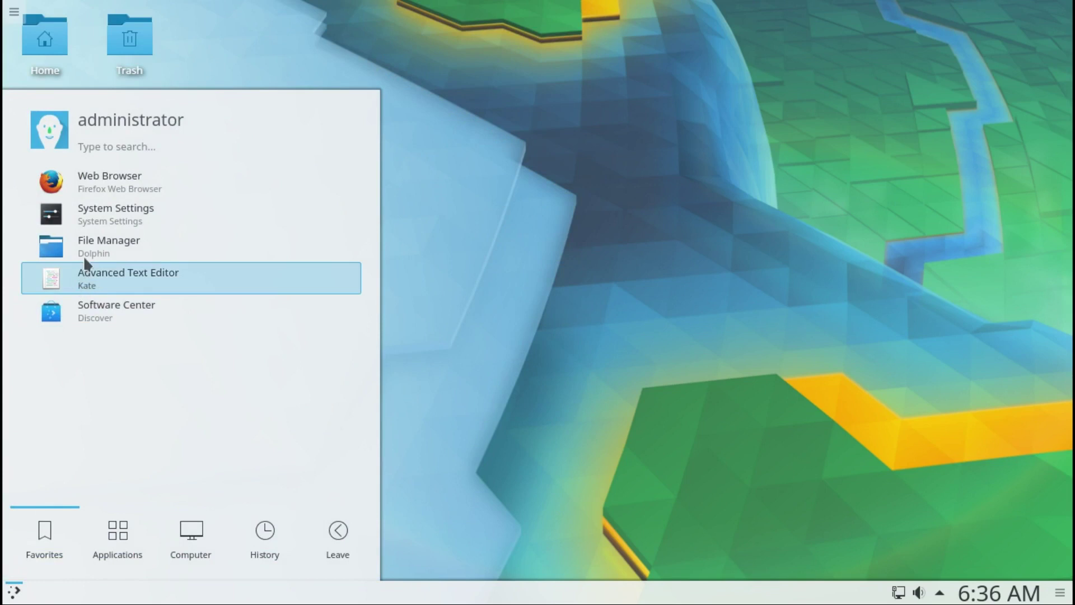
pyautogui.click(90, 315)
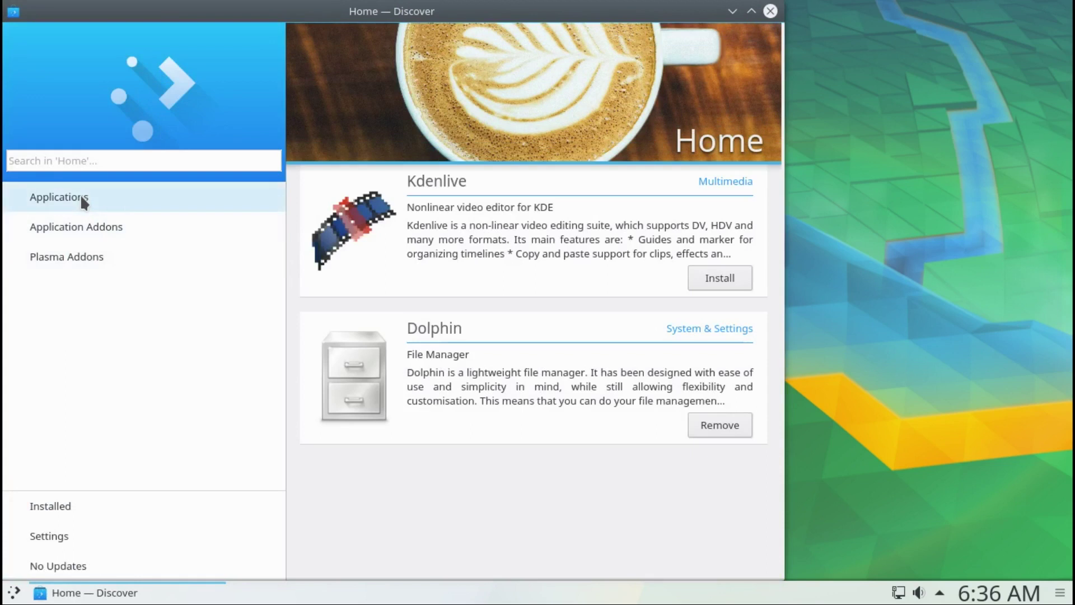
pyautogui.click(80, 197)
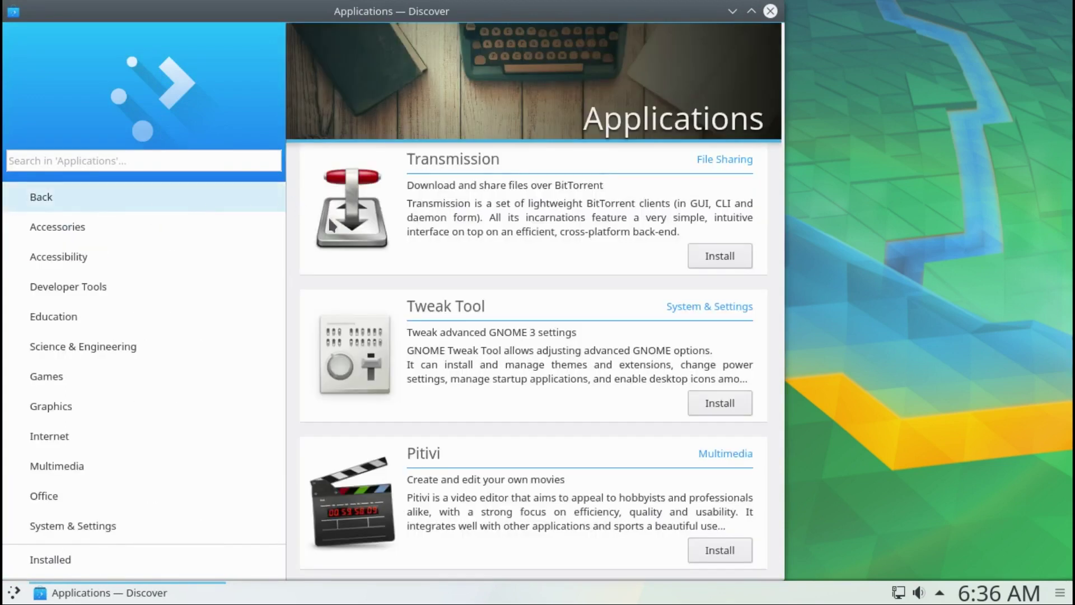
pyautogui.click(62, 160)
pyautogui.write('kd')
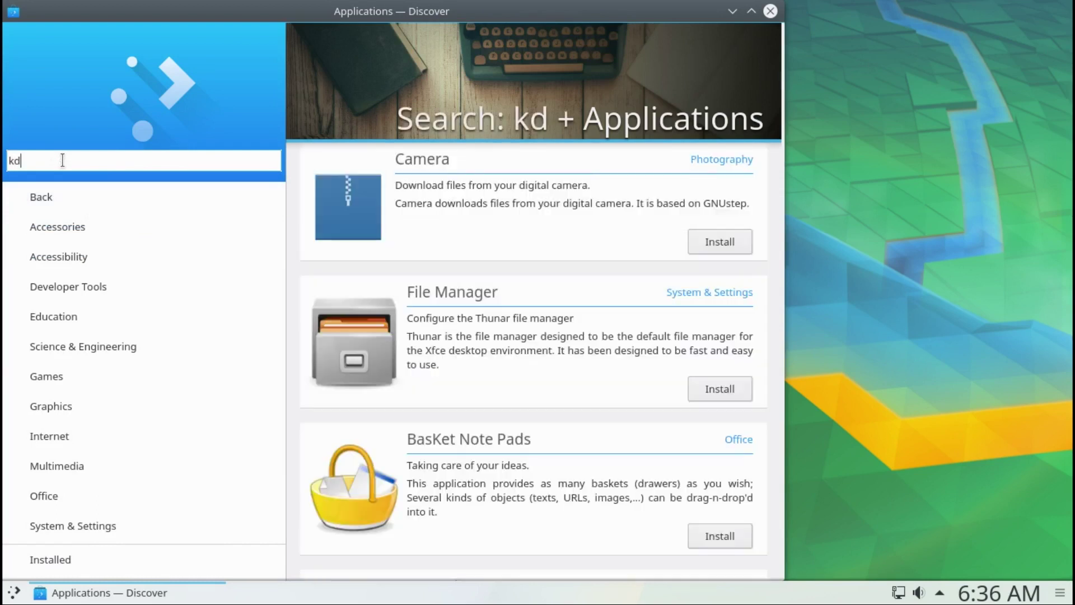
pyautogui.write('en')
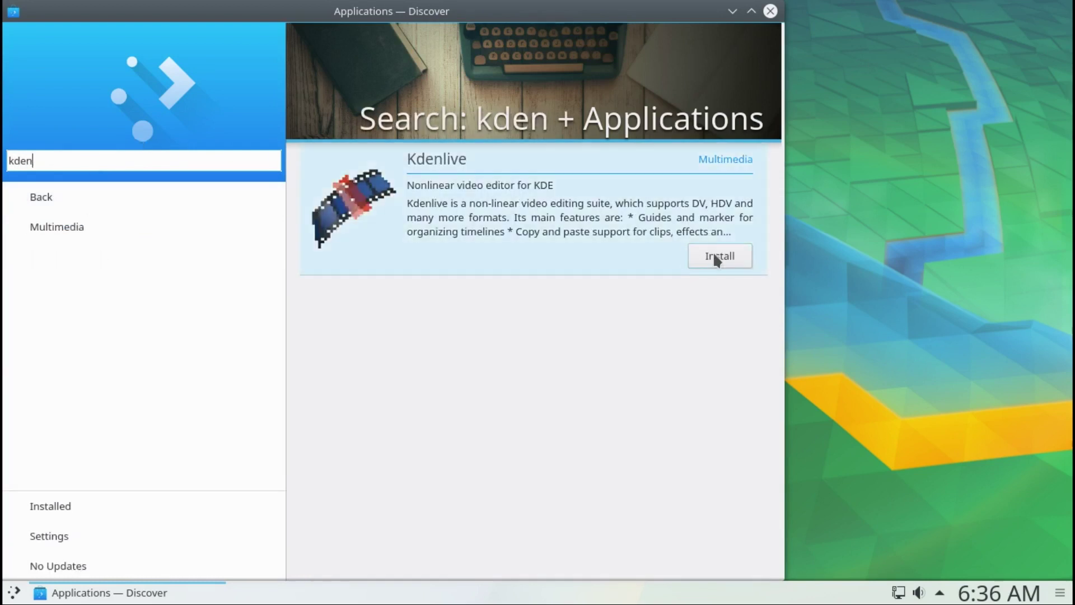
# Install Kdenlive, authorising it with the account password
pyautogui.click(713, 252)
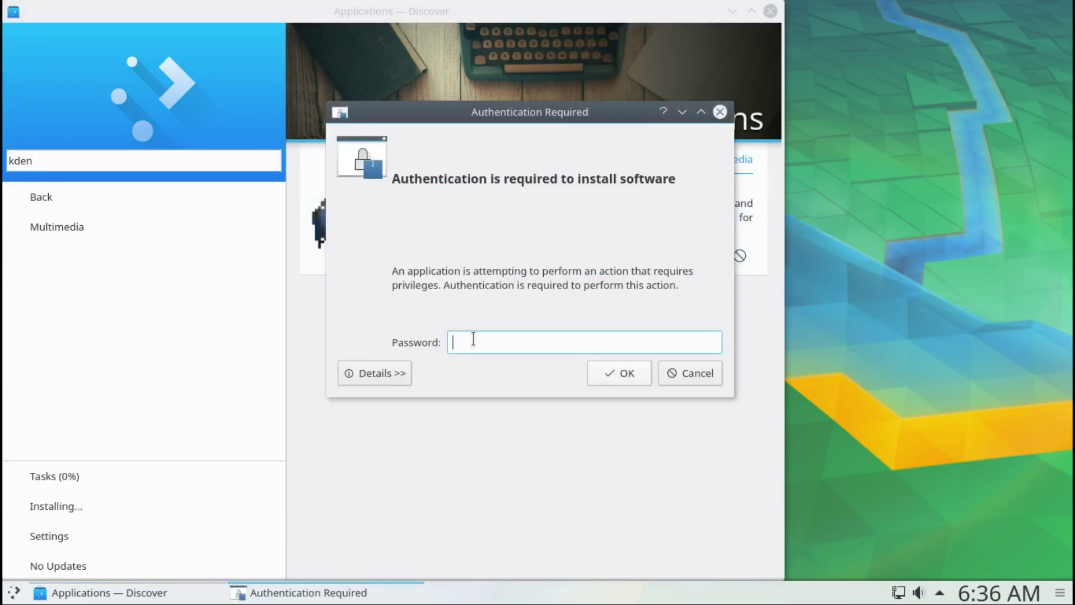
pyautogui.write('••••••')
pyautogui.press('Return')
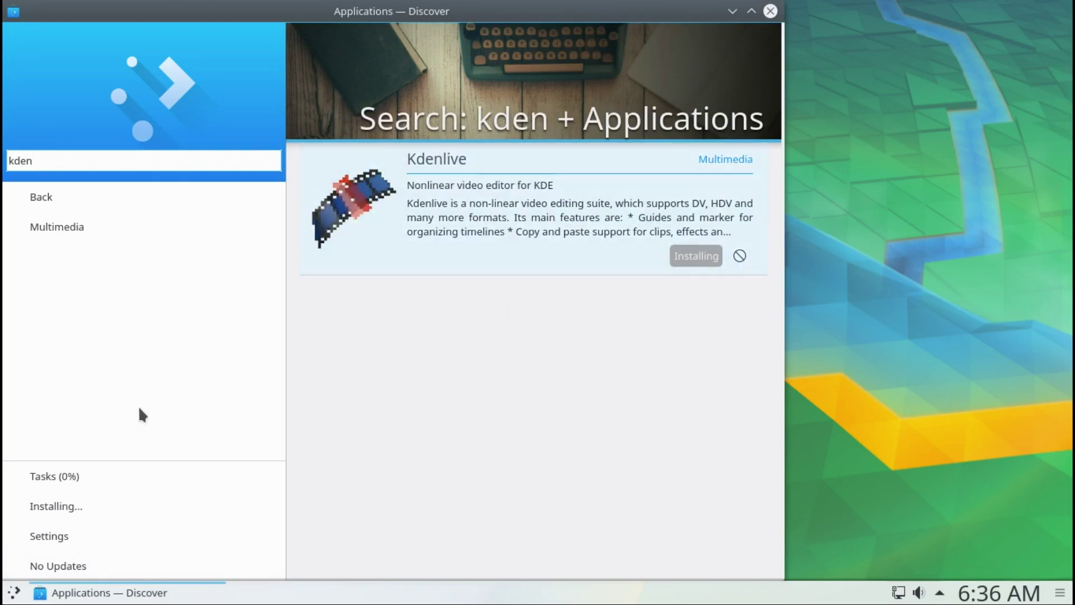
# Open Kickoff over Discover and browse its Applications and Computer tabs
pyautogui.click(14, 592)
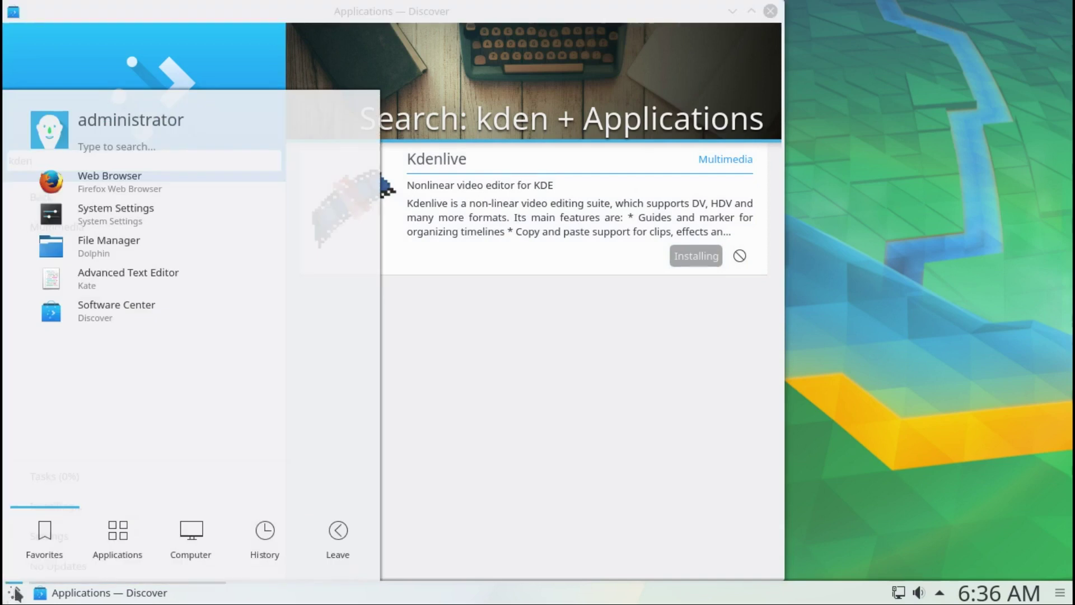
pyautogui.click(114, 538)
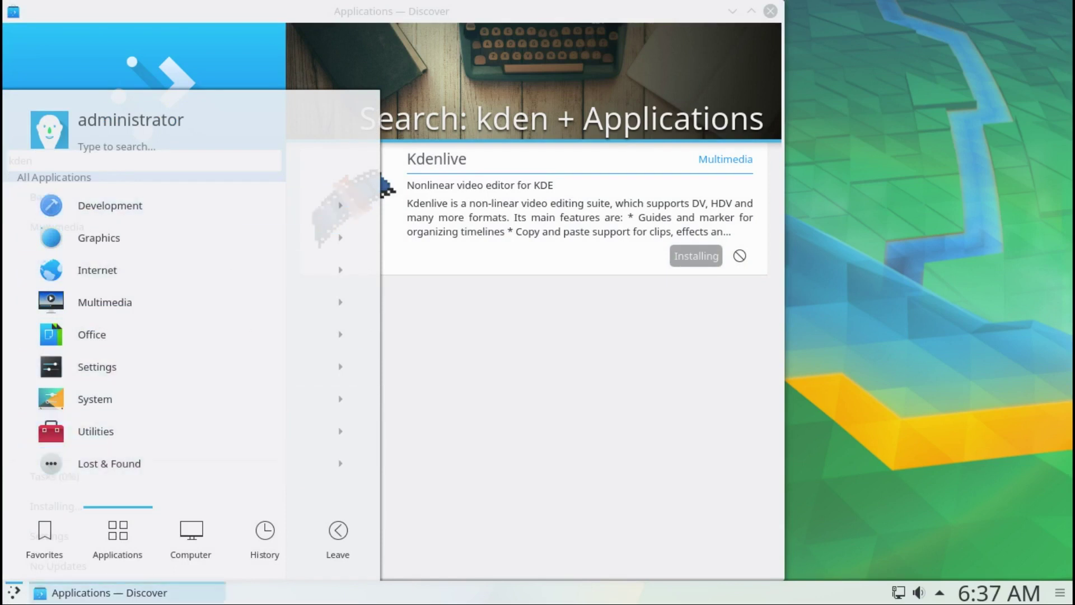
pyautogui.click(193, 542)
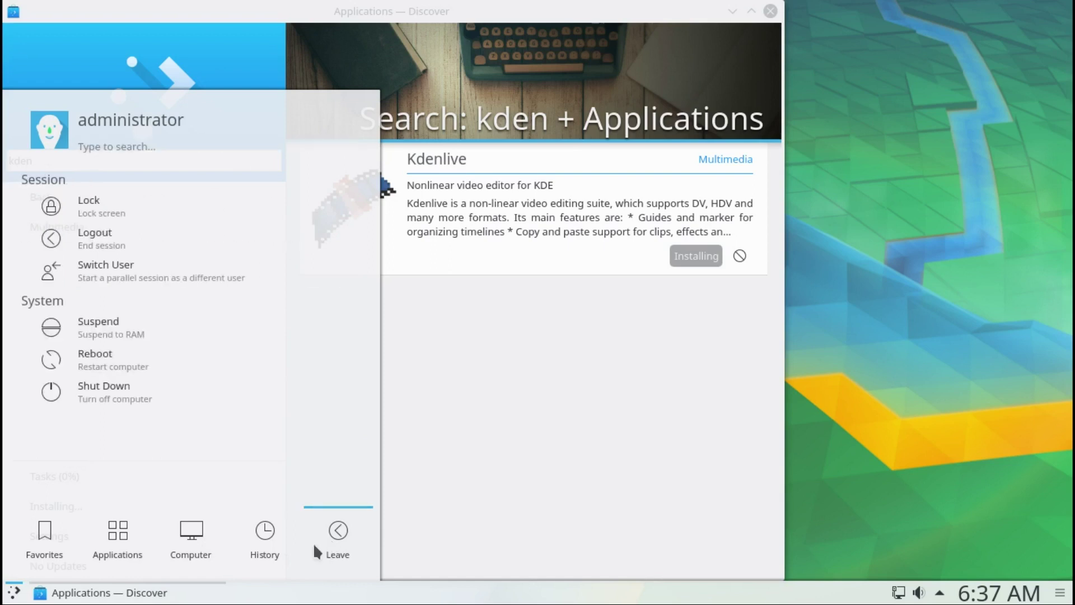
pyautogui.moveTo(45, 540)
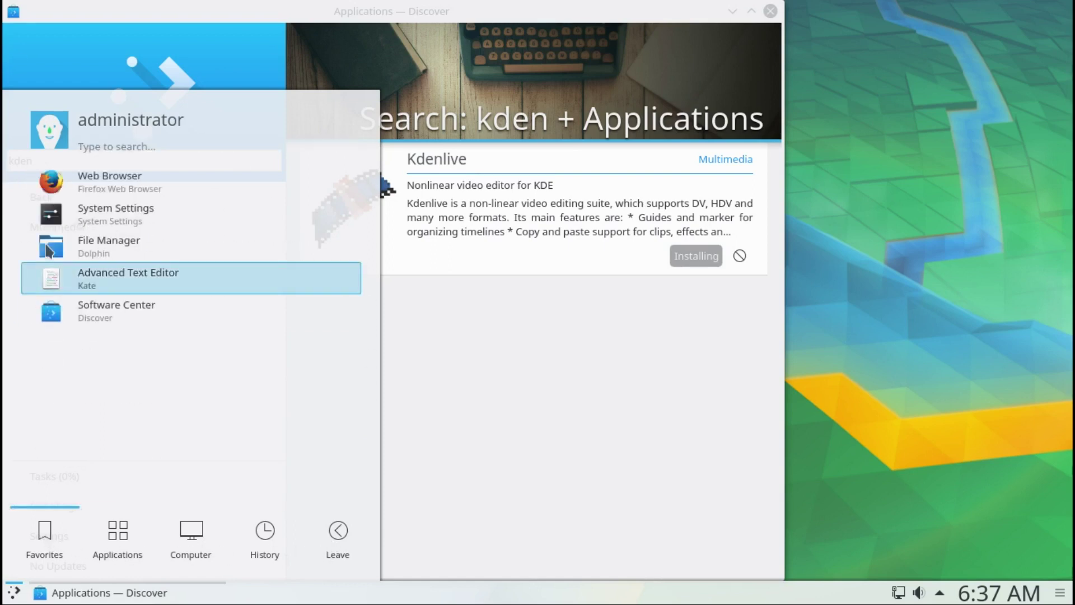
# Launch System Settings, maximize and restore its window, then minimize it to reveal Discover
pyautogui.click(53, 215)
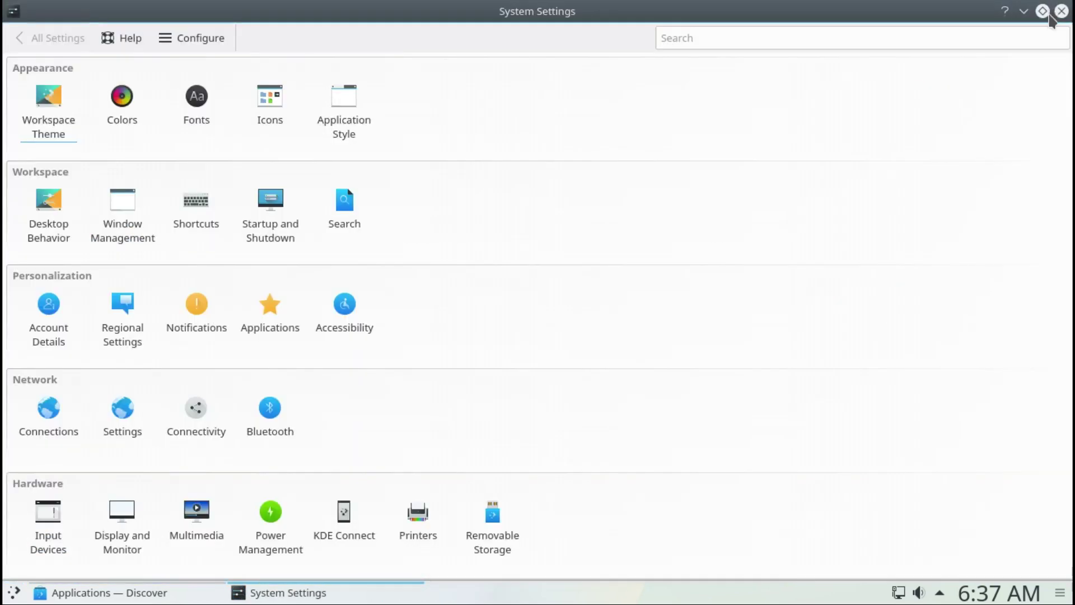
pyautogui.click(1043, 11)
pyautogui.moveTo(386, 576); pyautogui.dragTo(652, 547)
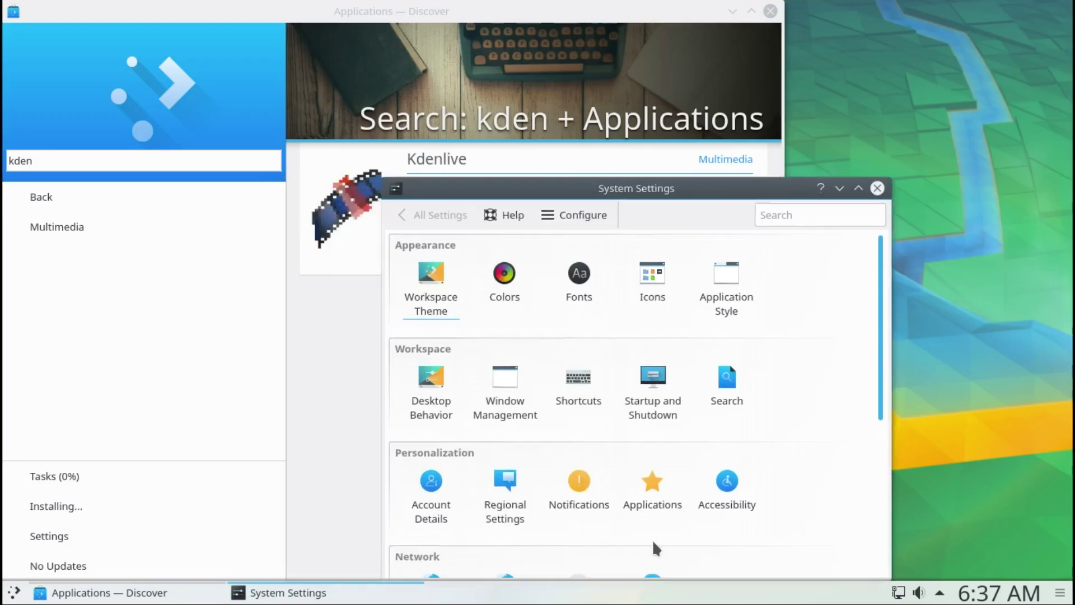
pyautogui.click(840, 189)
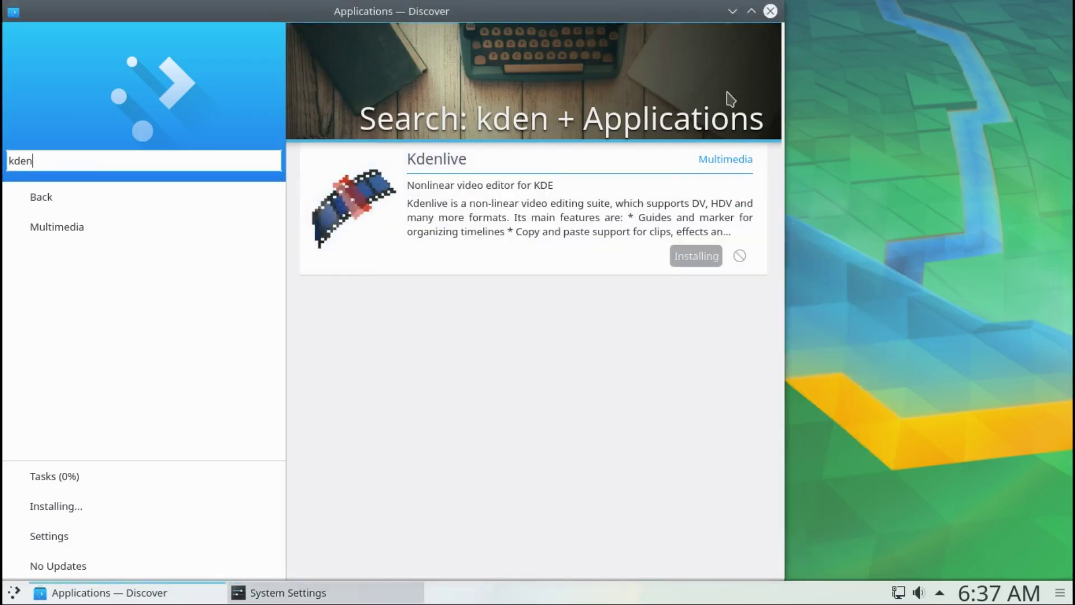
pyautogui.click(730, 12)
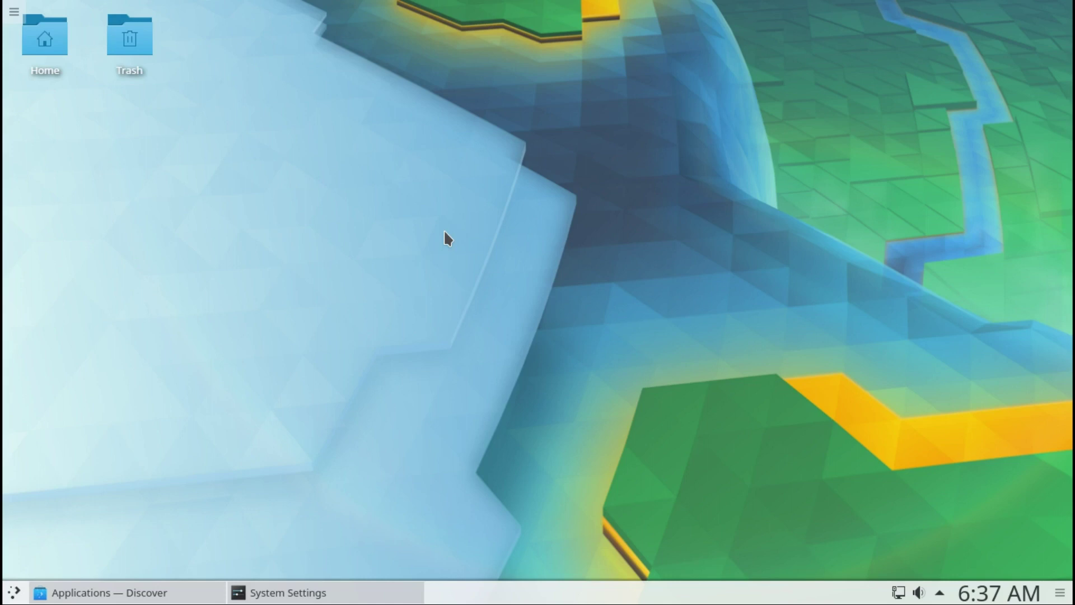
pyautogui.click(15, 12)
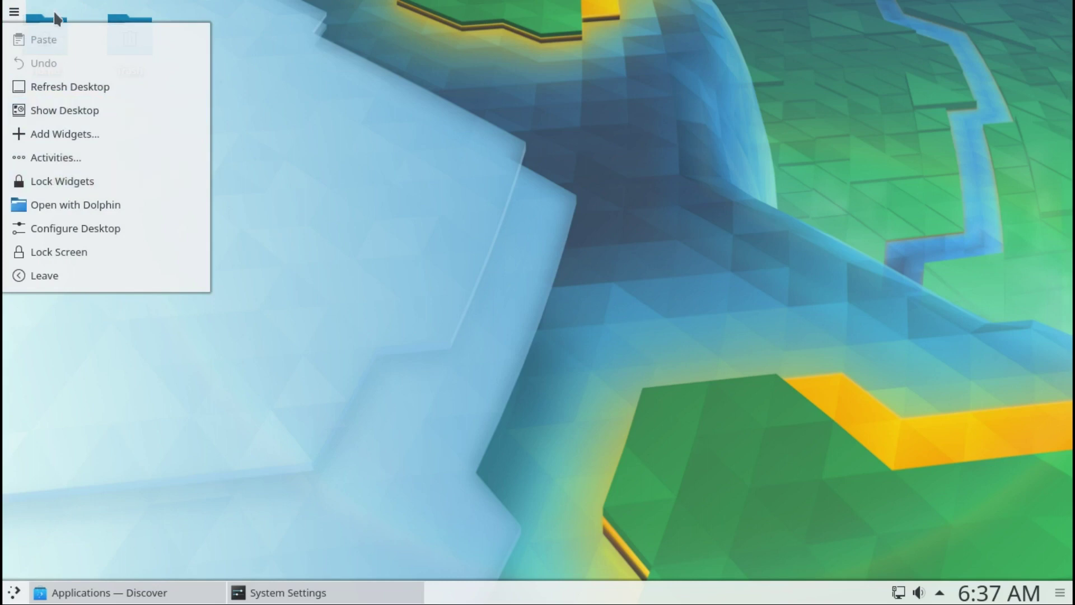
pyautogui.click(457, 383)
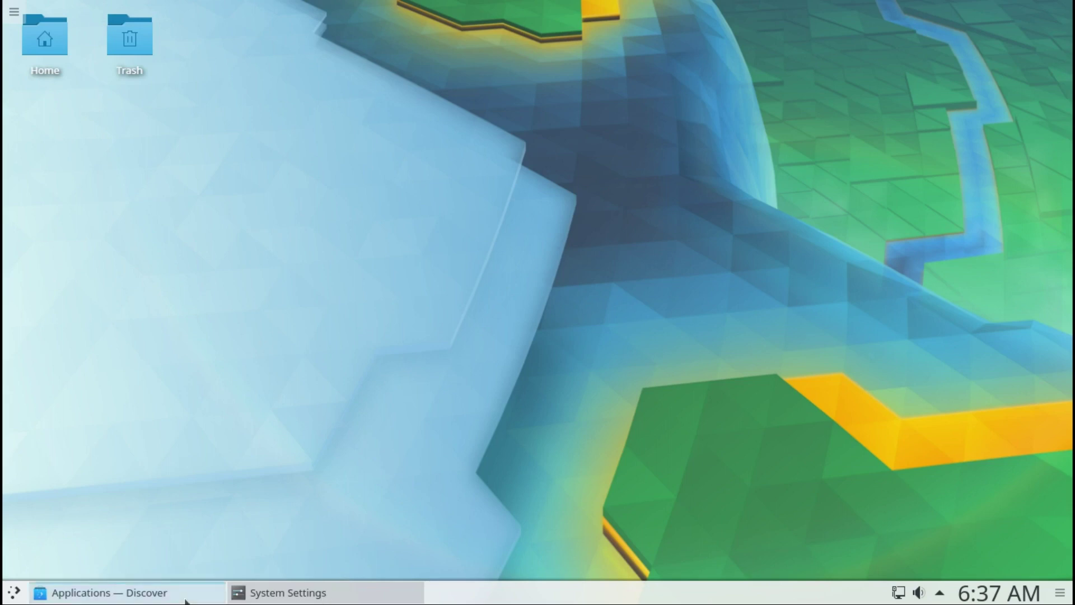
pyautogui.click(217, 598)
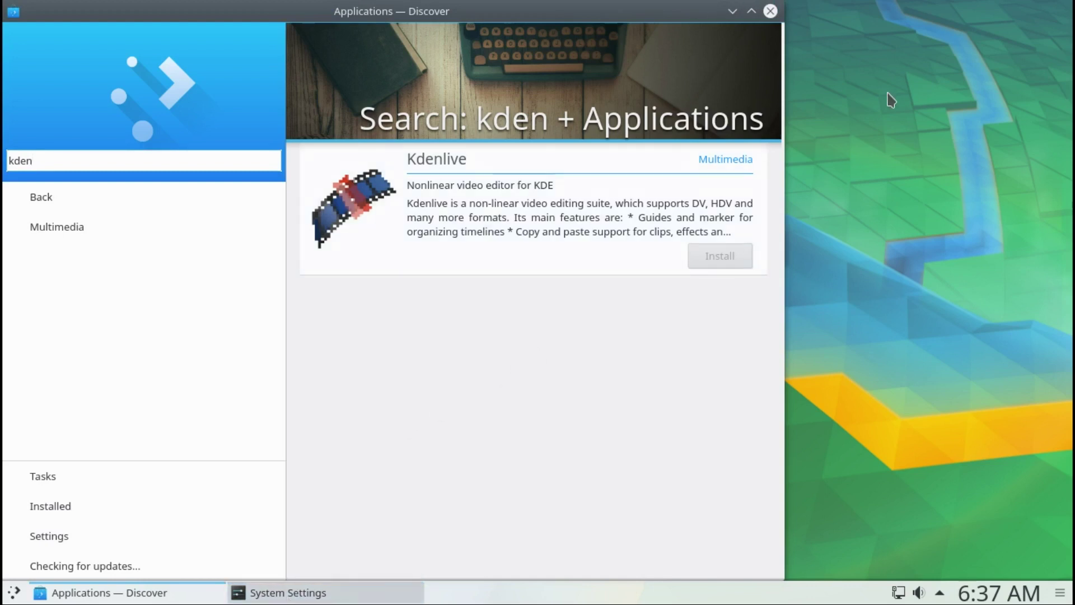
# Minimize Discover, bring it back to confirm Kdenlive's install finished, then close Discover
pyautogui.click(734, 12)
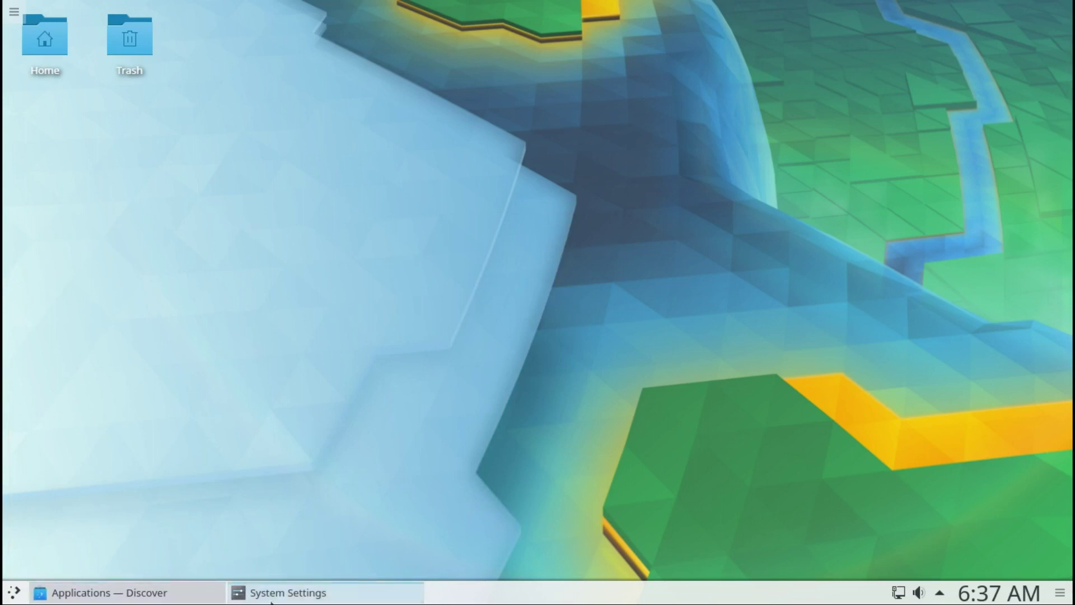
pyautogui.moveTo(101, 592)
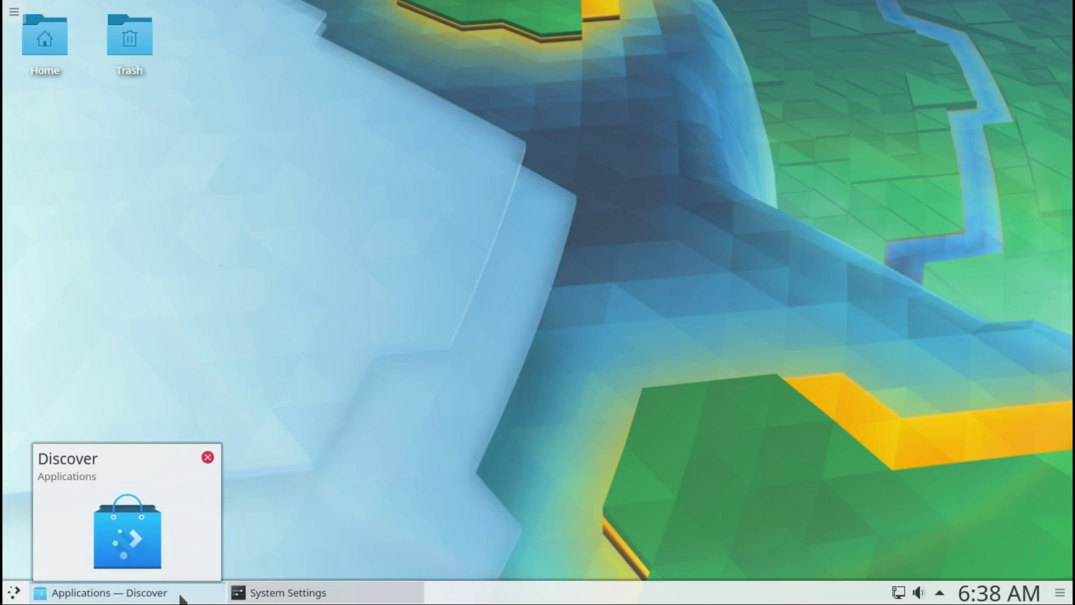
pyautogui.click(181, 595)
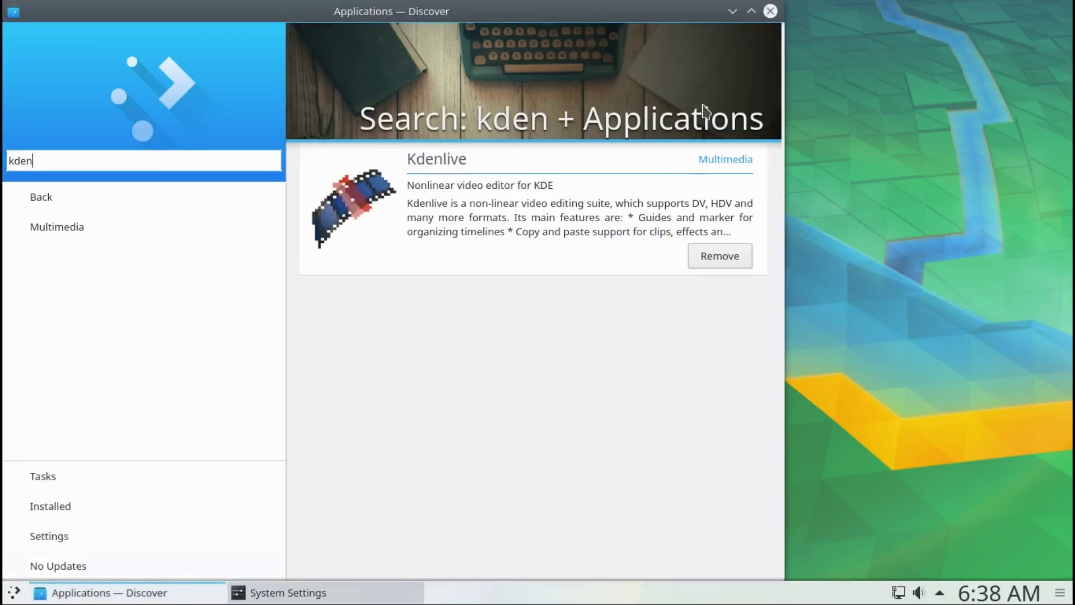
pyautogui.click(769, 14)
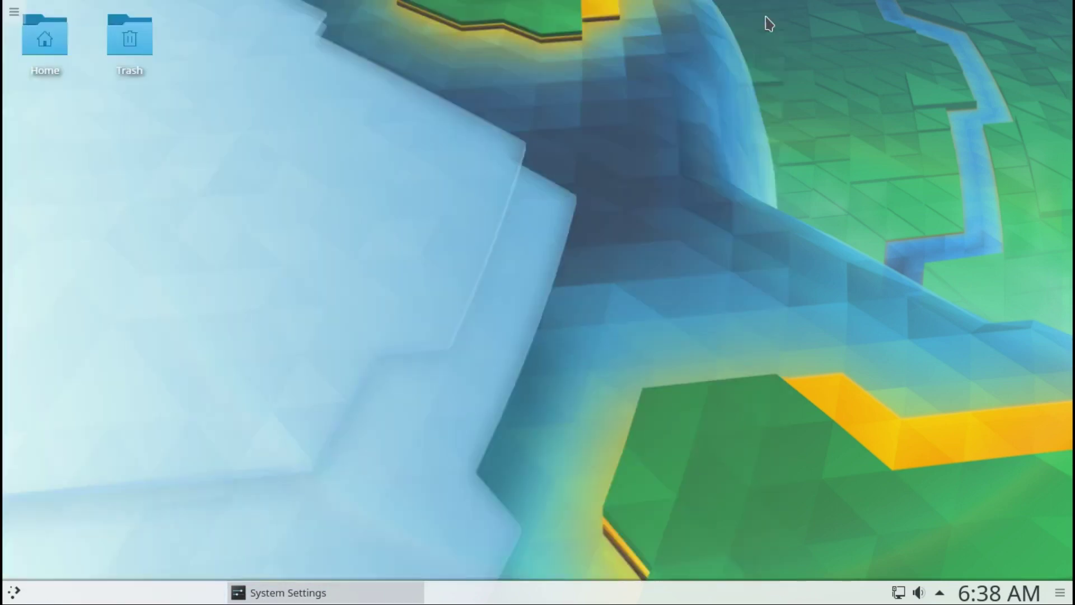
# Launch Kdenlive, dismiss the invalid profile warning and accept 1024x576 16:9 PAL as default
pyautogui.click(14, 593)
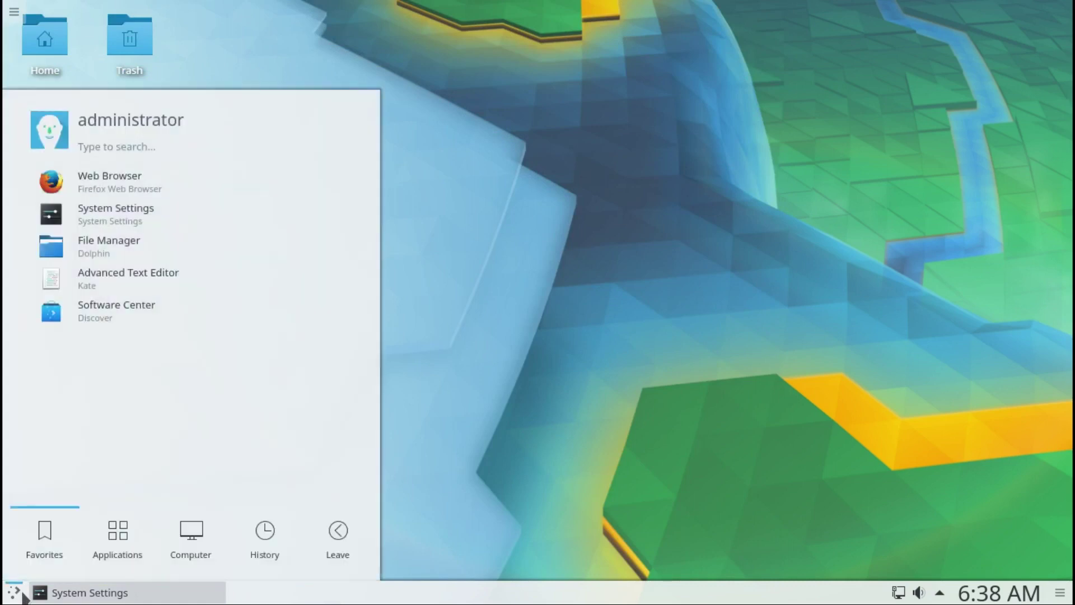
pyautogui.write('kde')
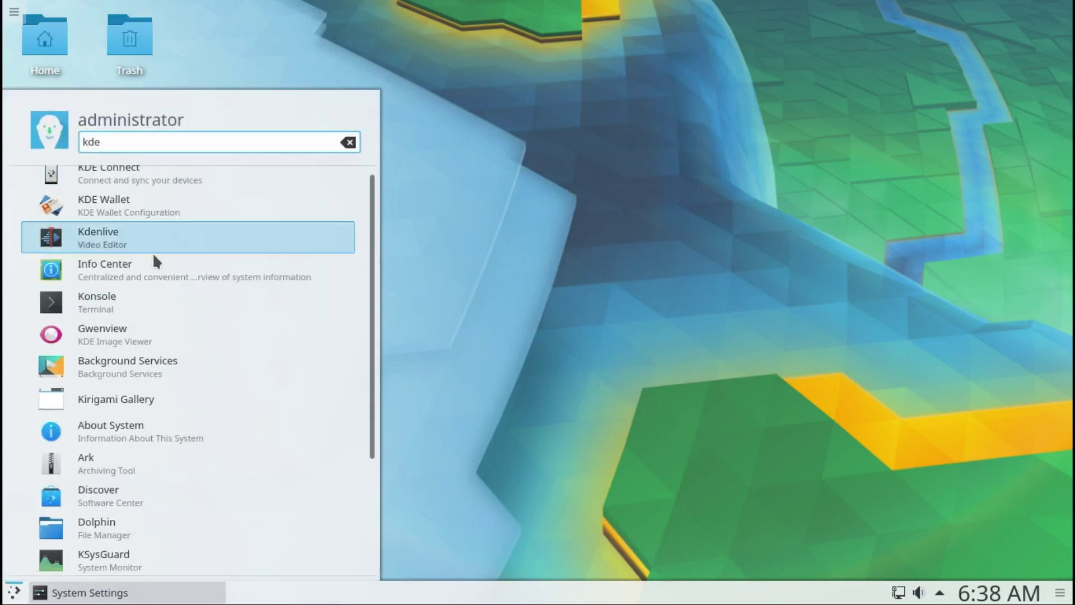
pyautogui.click(122, 242)
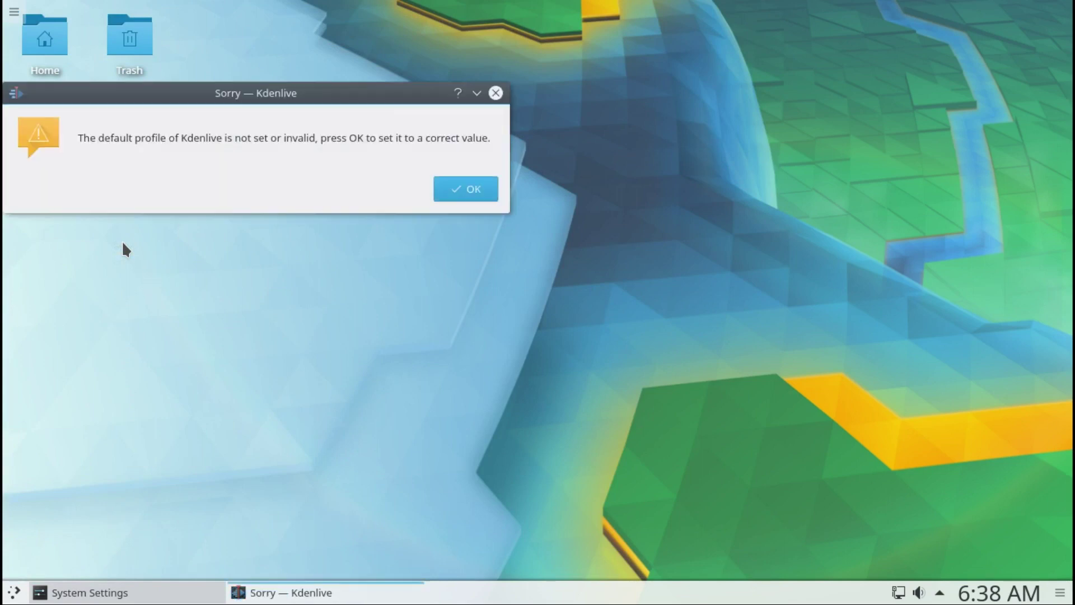
pyautogui.click(475, 187)
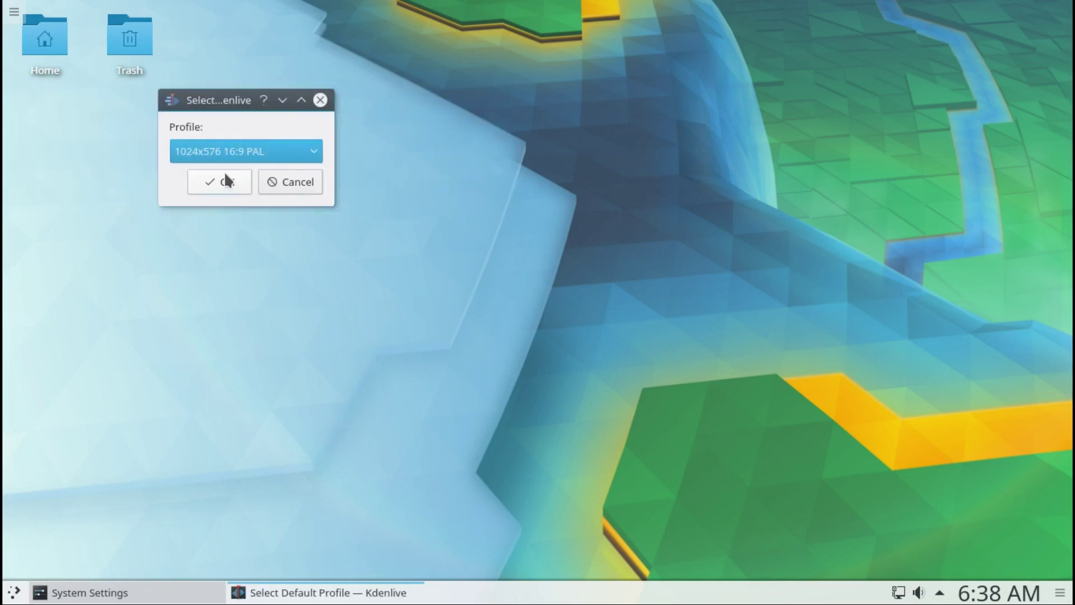
pyautogui.click(224, 180)
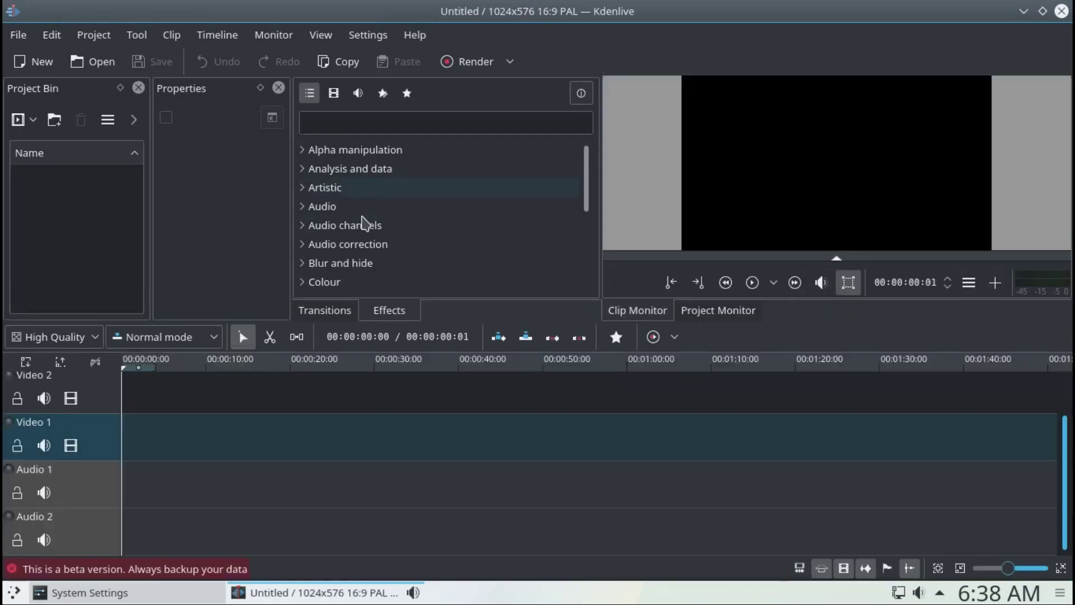
# View Kdenlive's Help > About KDE information, then close that dialog
pyautogui.click(418, 38)
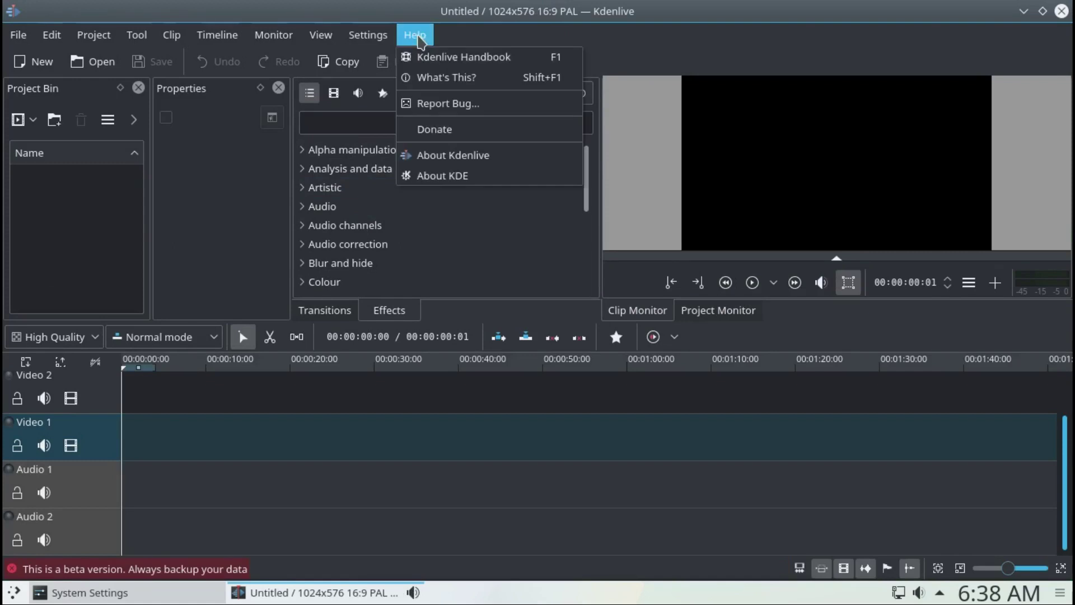
pyautogui.click(443, 177)
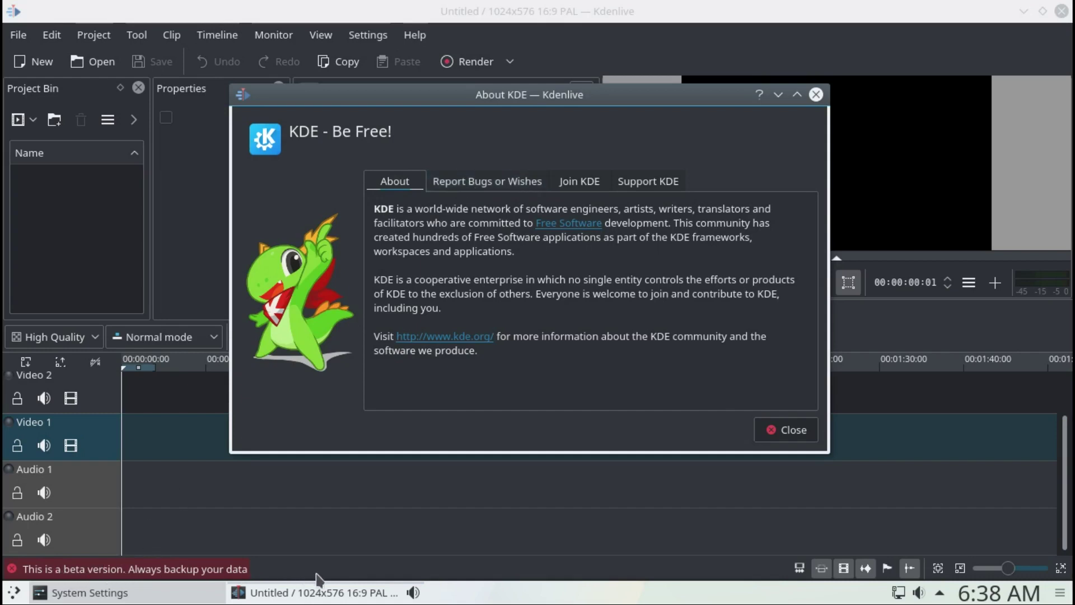
pyautogui.click(797, 433)
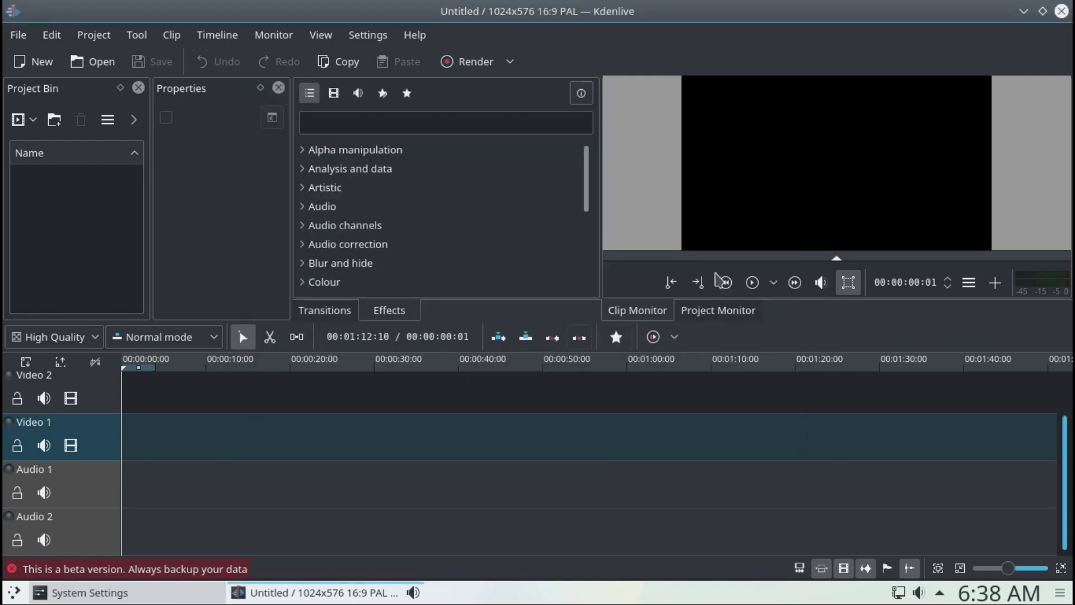
# Quit Kdenlive and choose Shut Down from the application launcher
pyautogui.click(1062, 11)
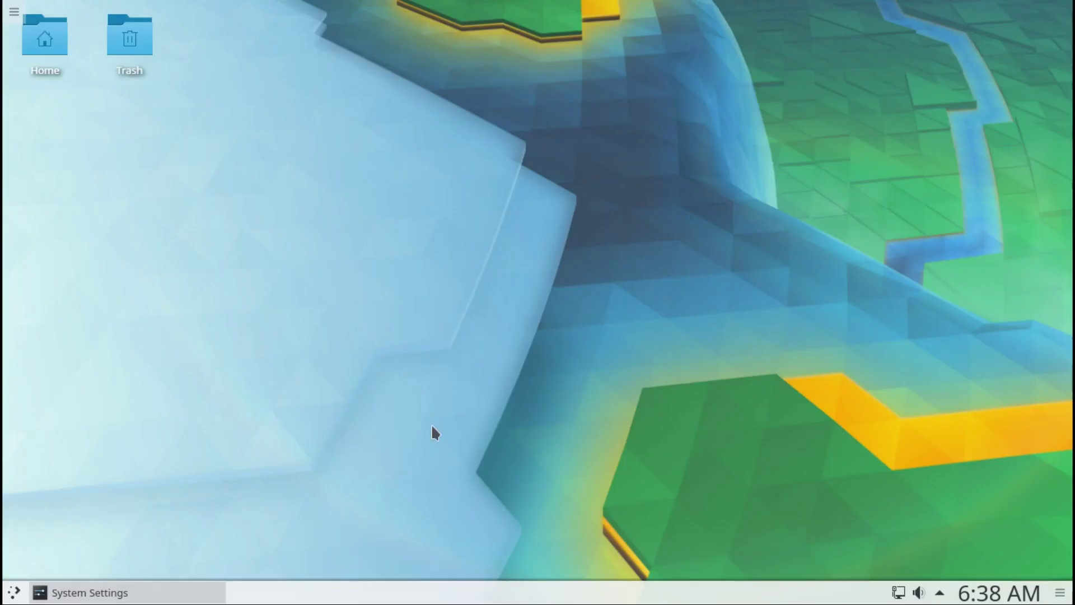
pyautogui.click(16, 593)
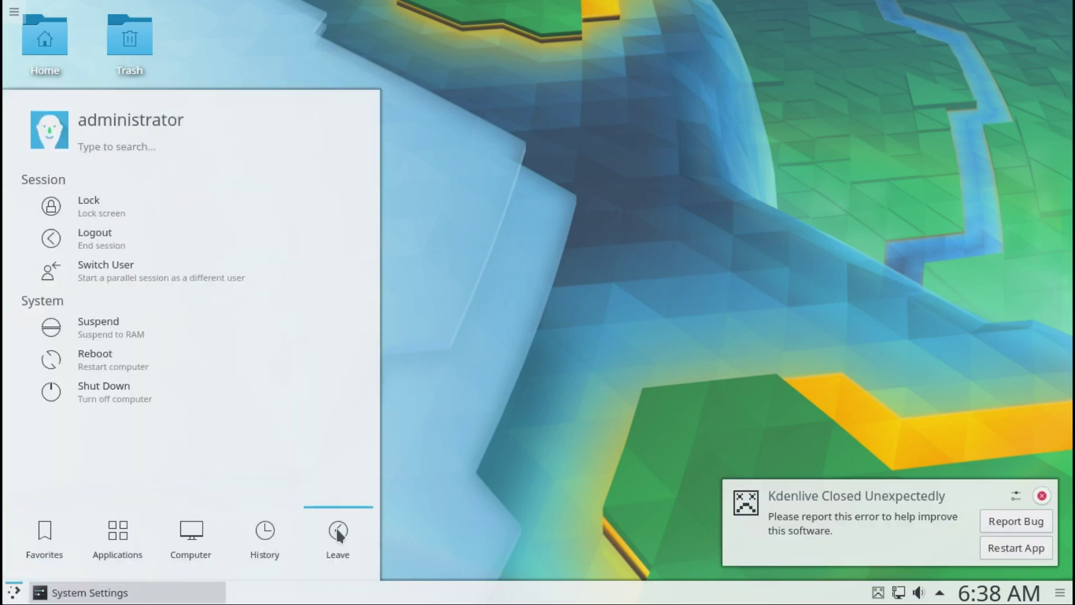
pyautogui.click(154, 391)
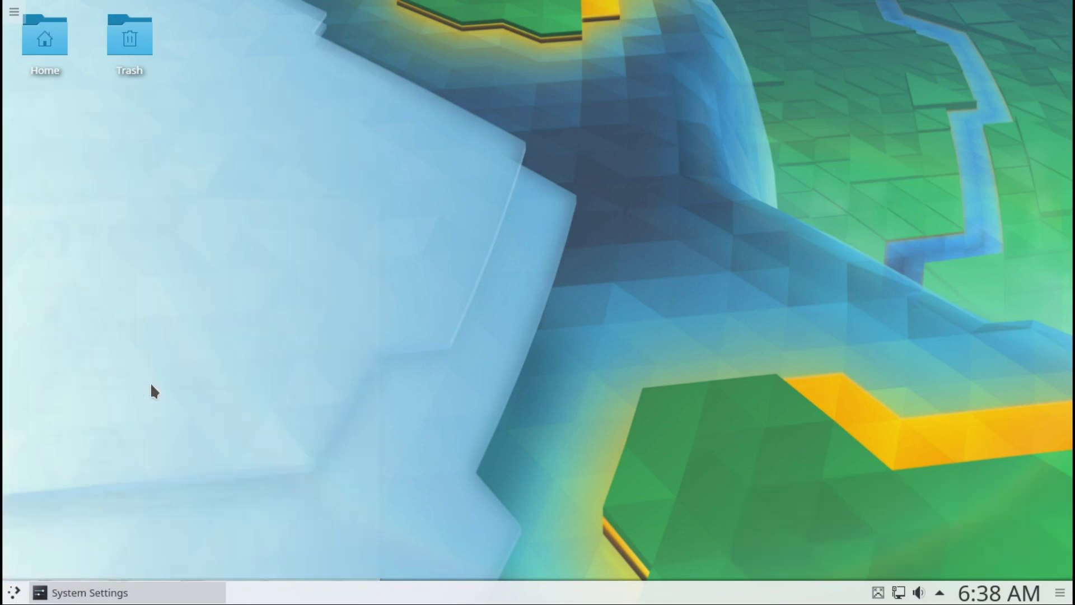